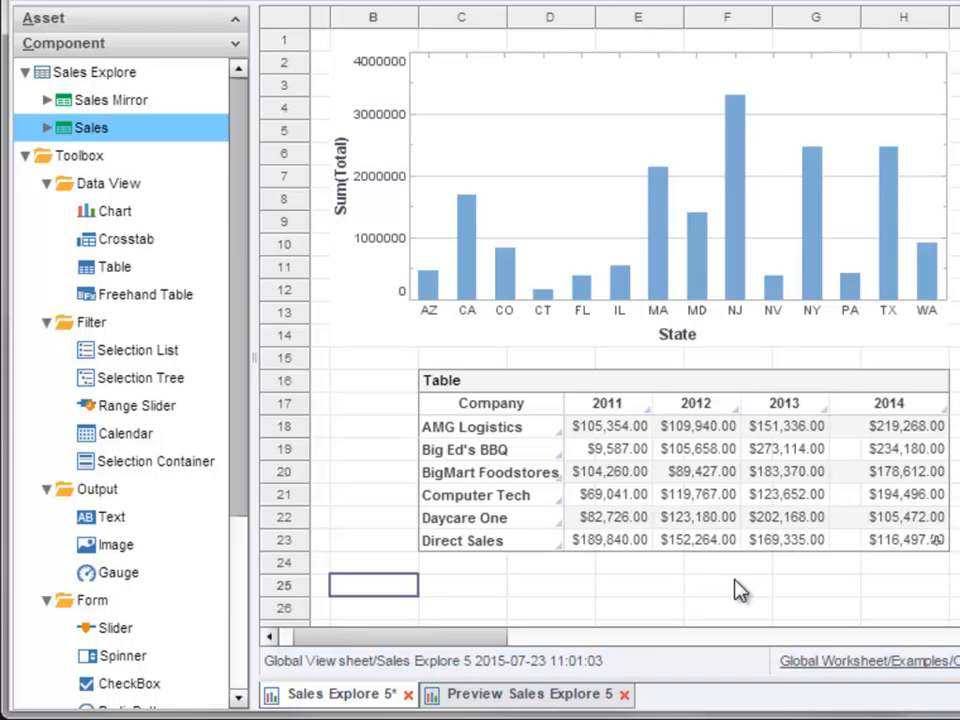
- Add a Text component to the dashboard in the empty area below the Category selection list
left_click_drag(242, 471, 246, 612)
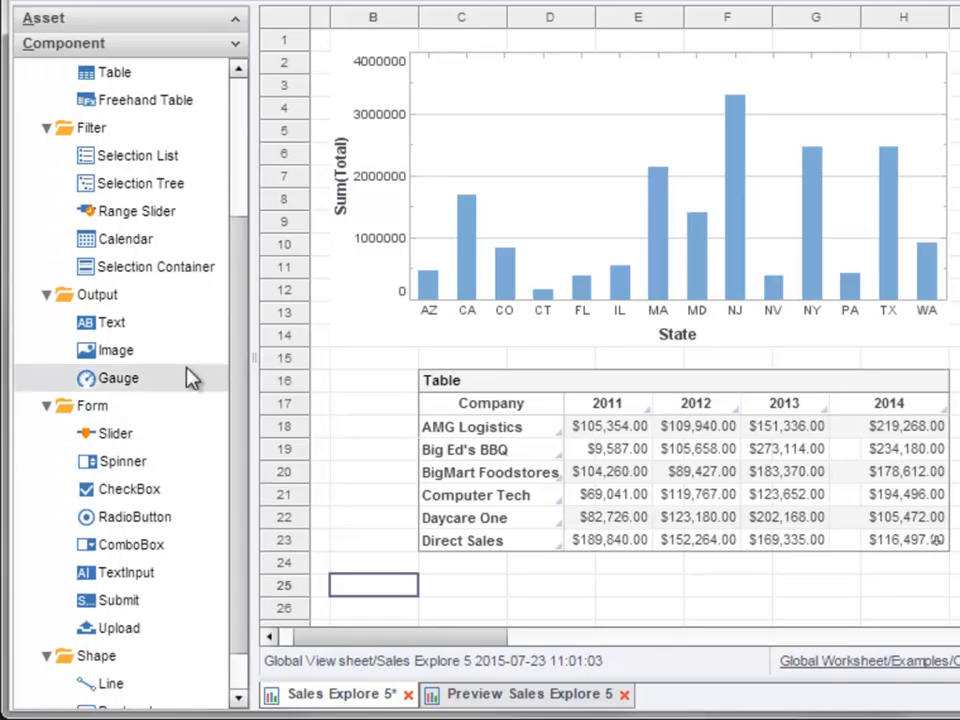
left_click_drag(172, 340, 723, 368)
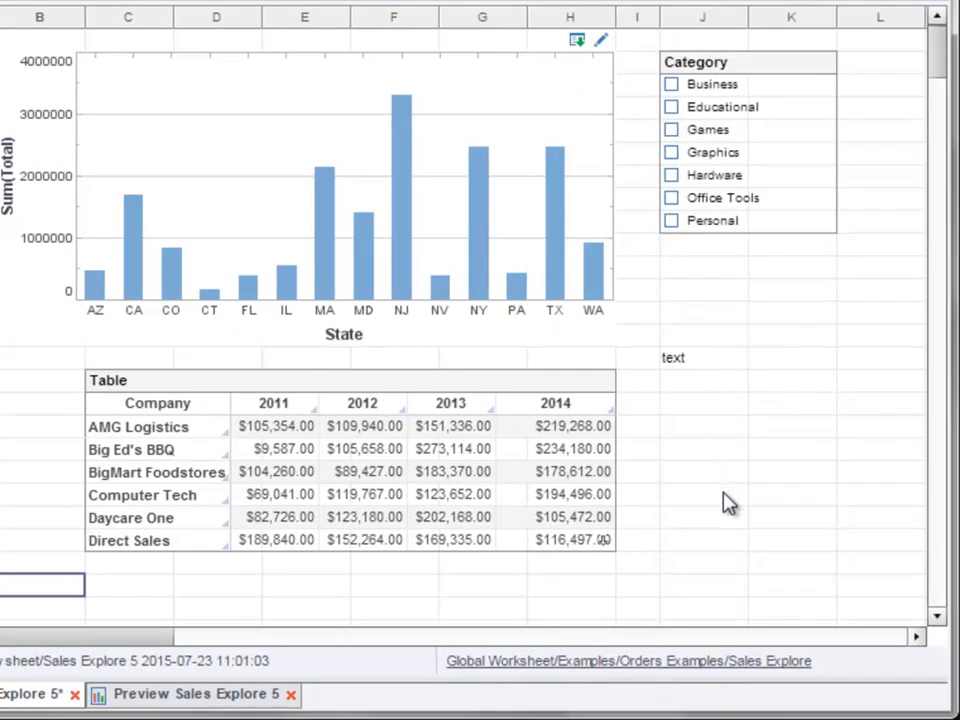
double_click(701, 363)
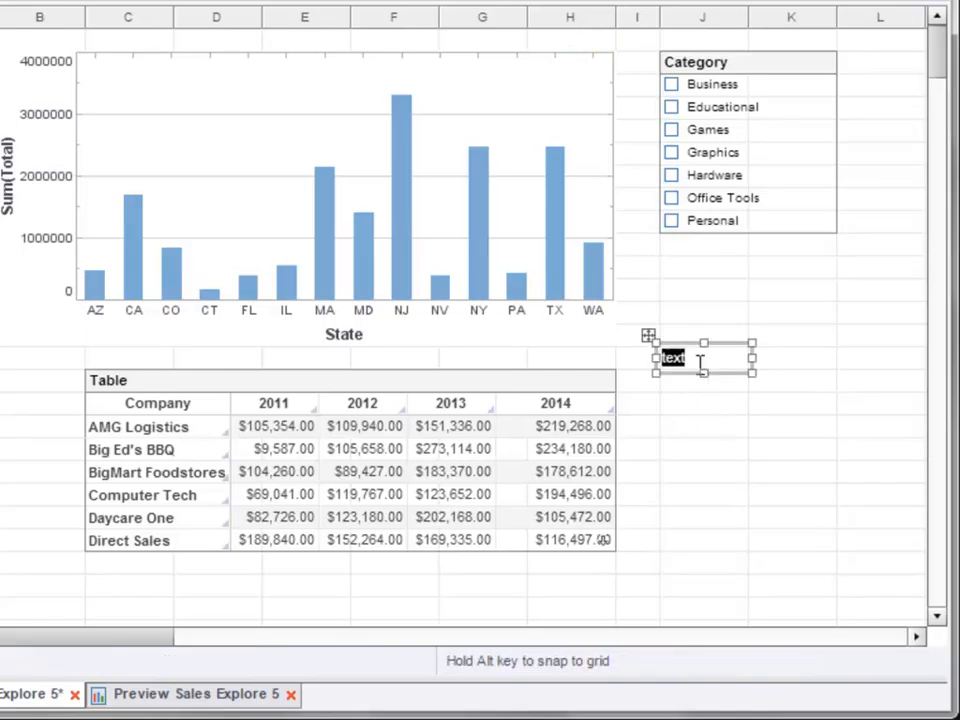
left_click(707, 411)
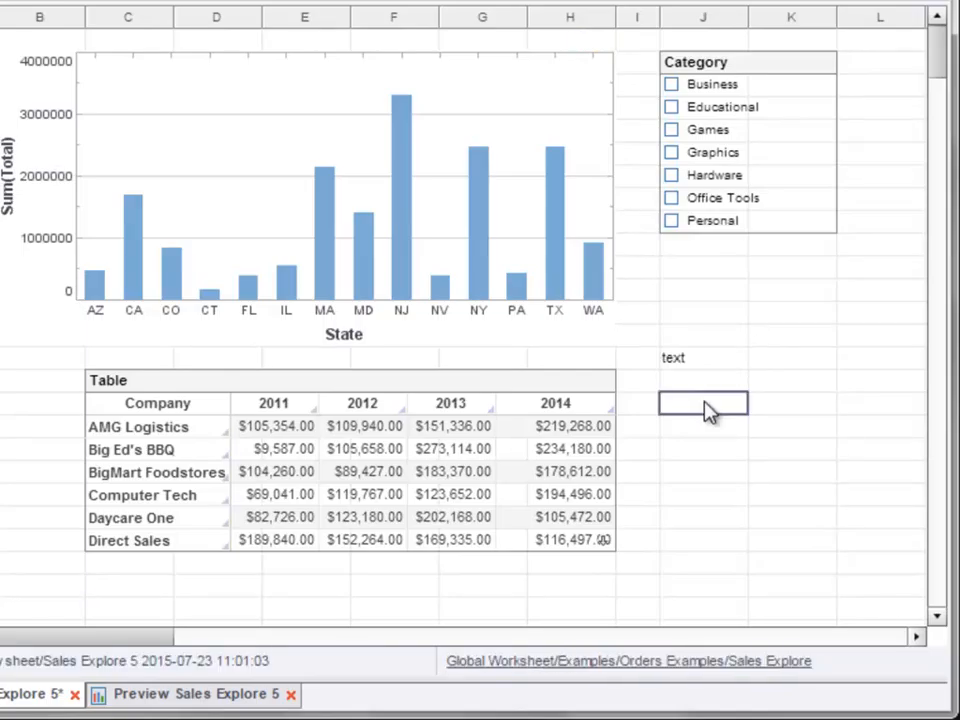
- Delete the placeholder Text component and create new text reading "hello" directly in cell J17
left_click(718, 361)
key("Delete")
double_click(724, 414)
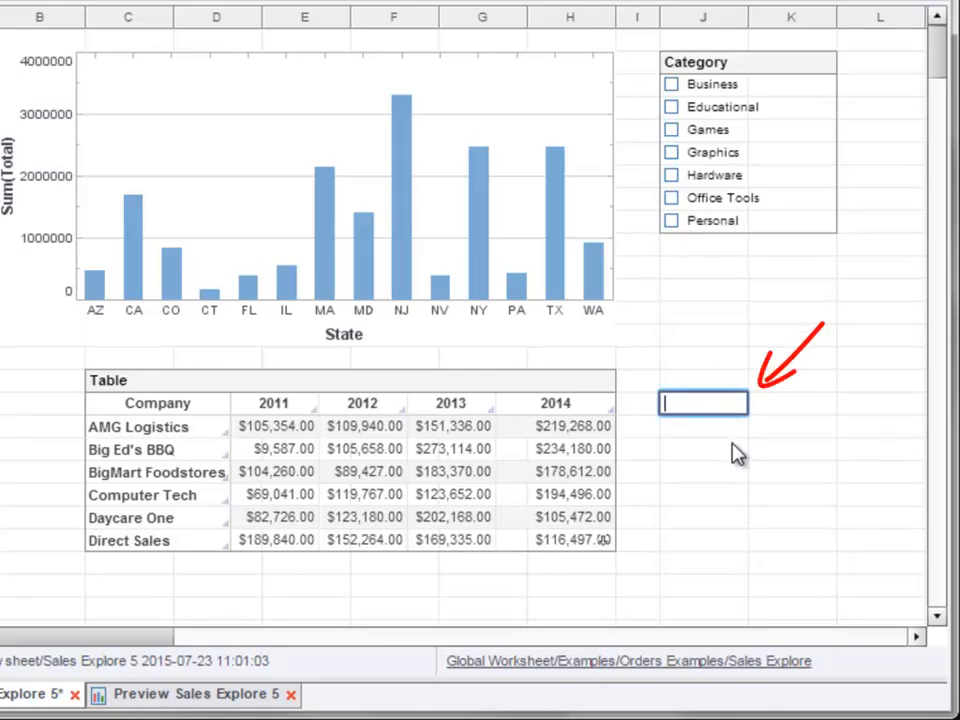
type("hello")
key("Return")
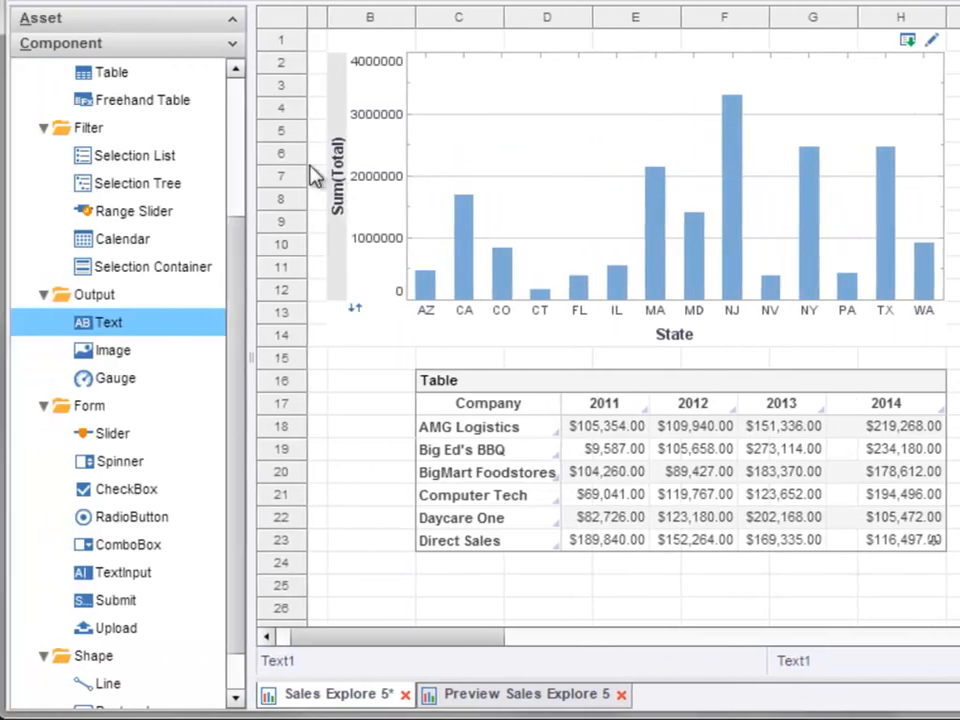
- Bind the Total field of Sales Mirror to the "hello" text and enlarge its box across columns J to L and rows 17 to 19
scroll(238, 145, "up", 3)
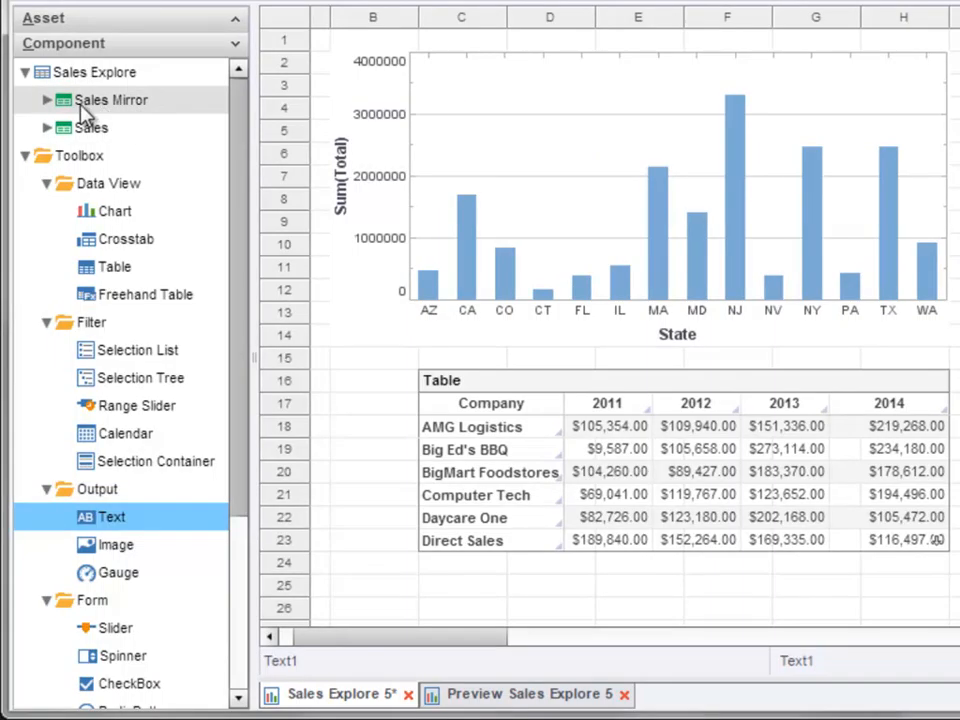
left_click(47, 100)
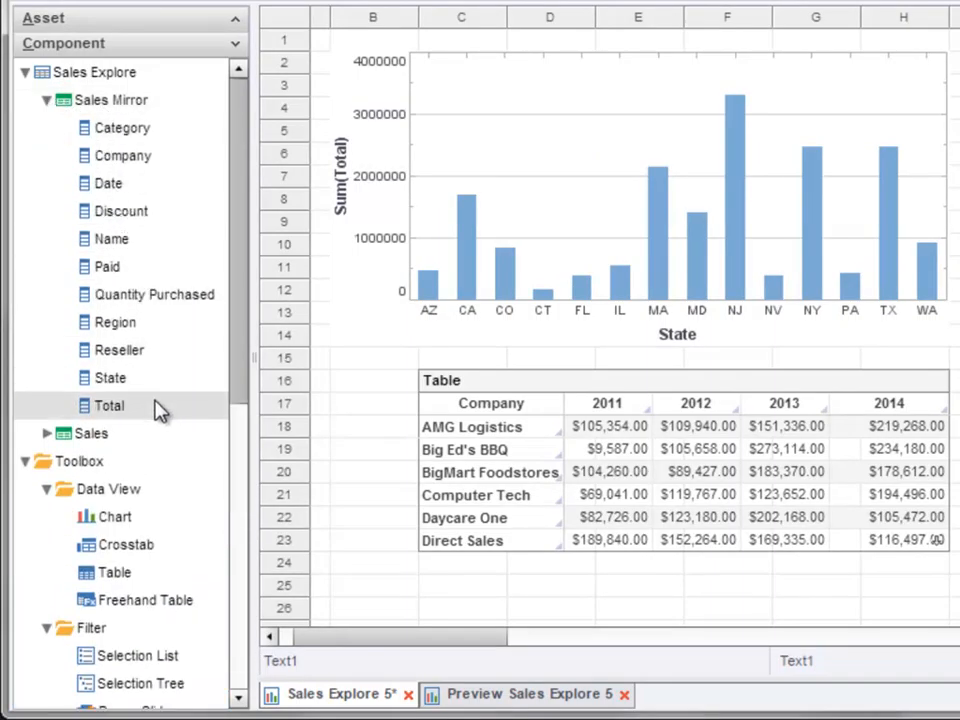
left_click_drag(160, 410, 742, 410)
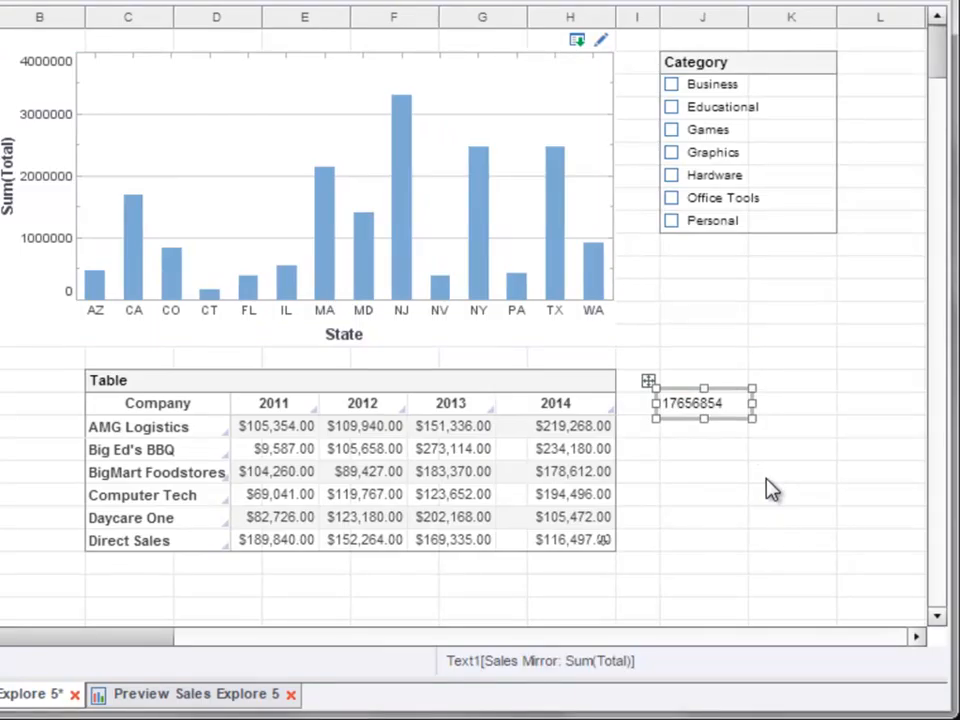
left_click_drag(752, 419, 880, 460)
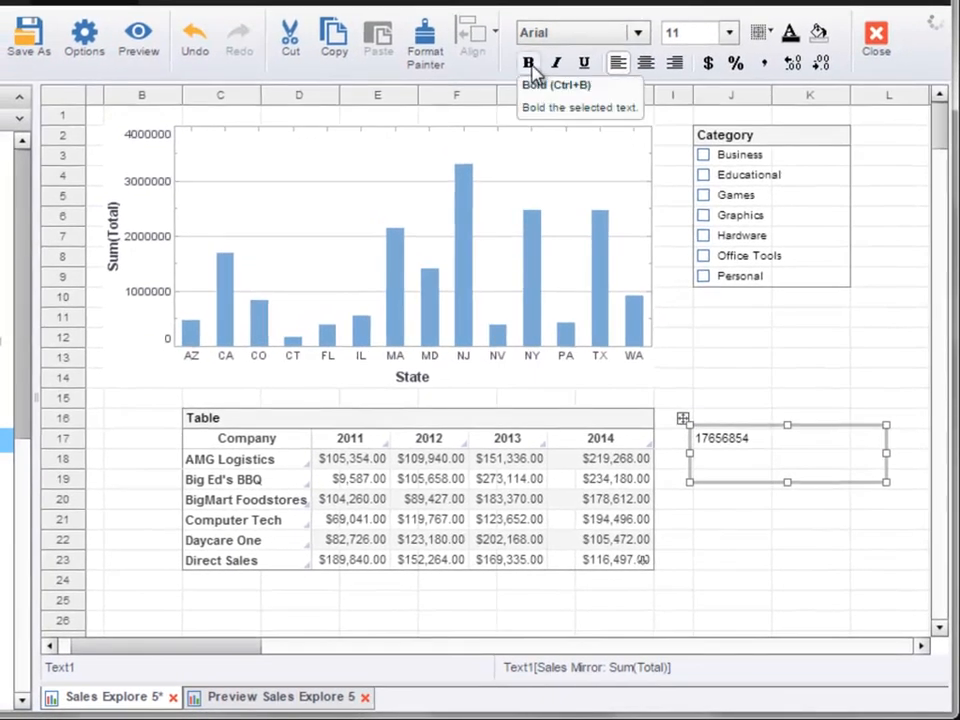
- Format the bound total text as bold, size 24, with the currency format
left_click(529, 63)
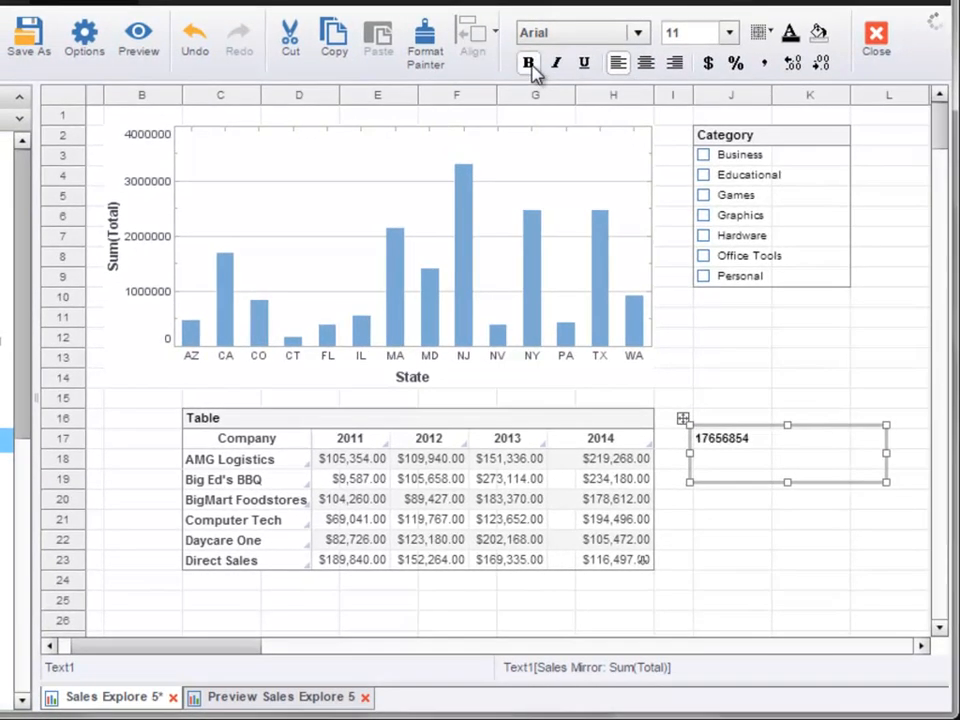
left_click(731, 33)
left_click_drag(737, 154, 741, 215)
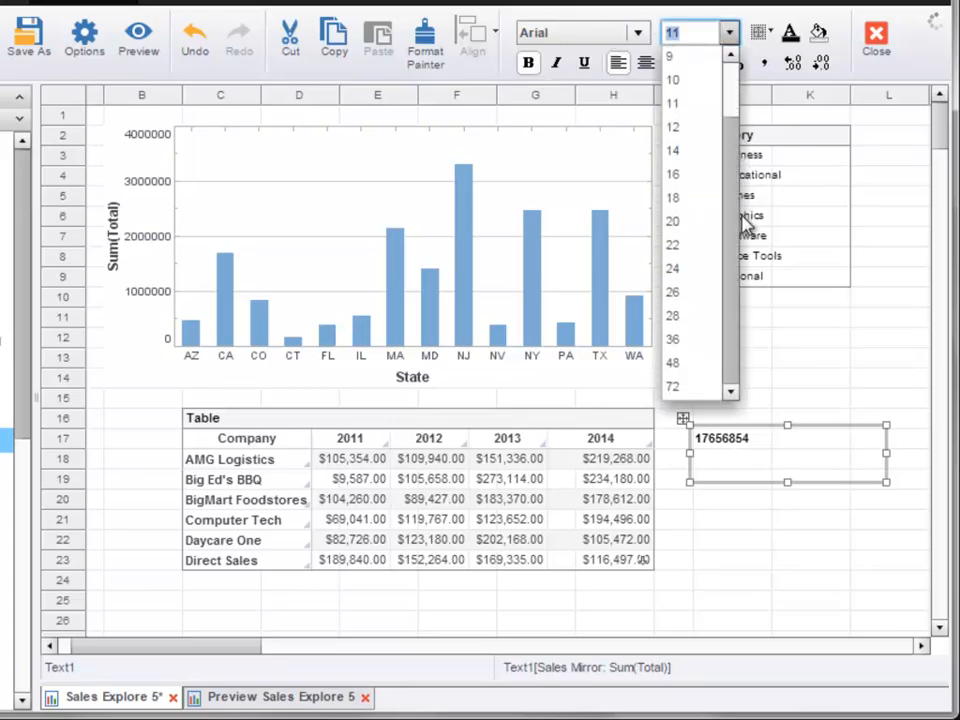
left_click(690, 268)
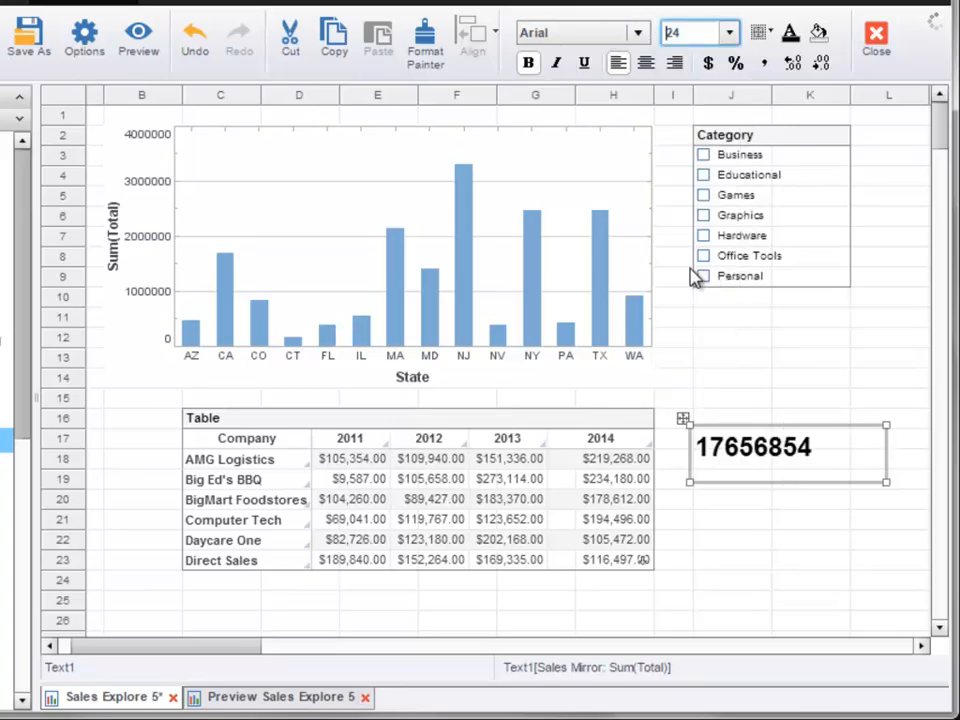
left_click(709, 64)
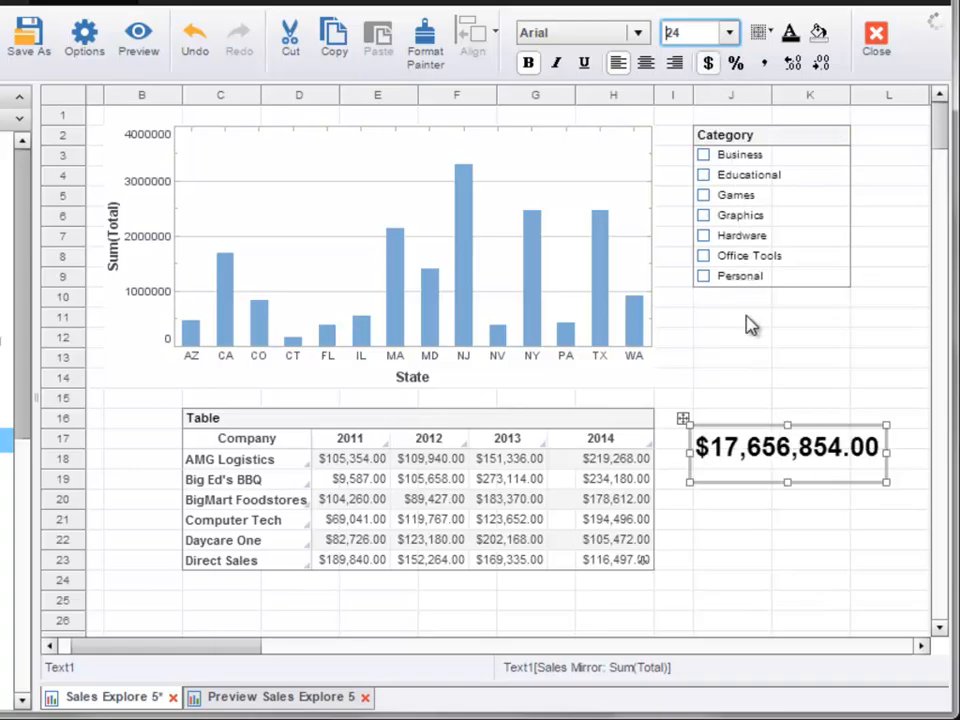
- Examine the font, color, border, alignment and data format settings available for the total text
right_click(729, 457)
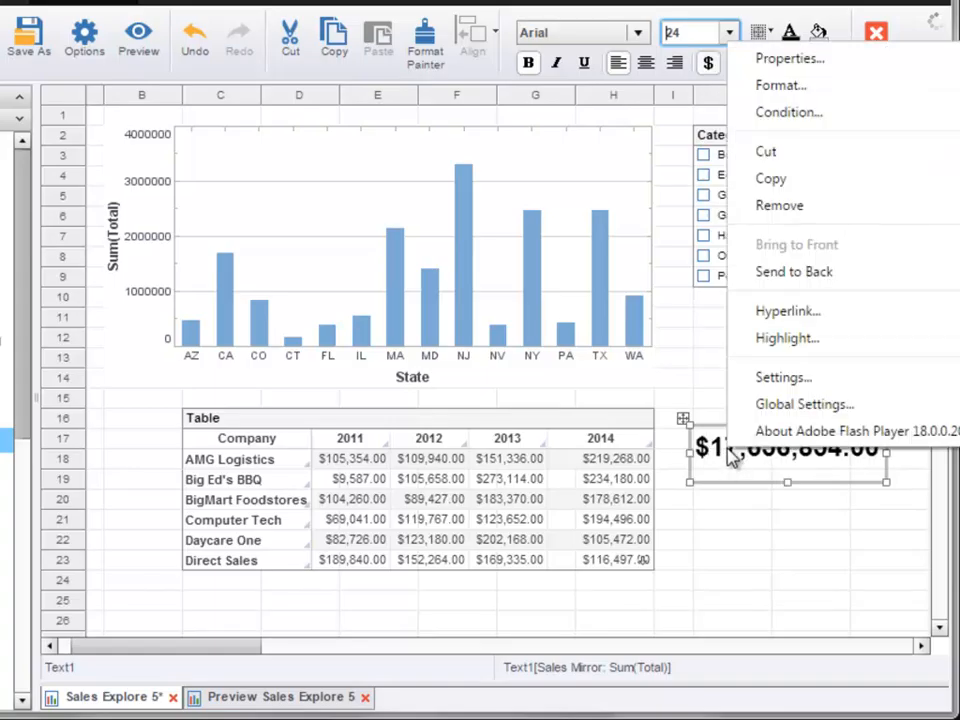
left_click(818, 87)
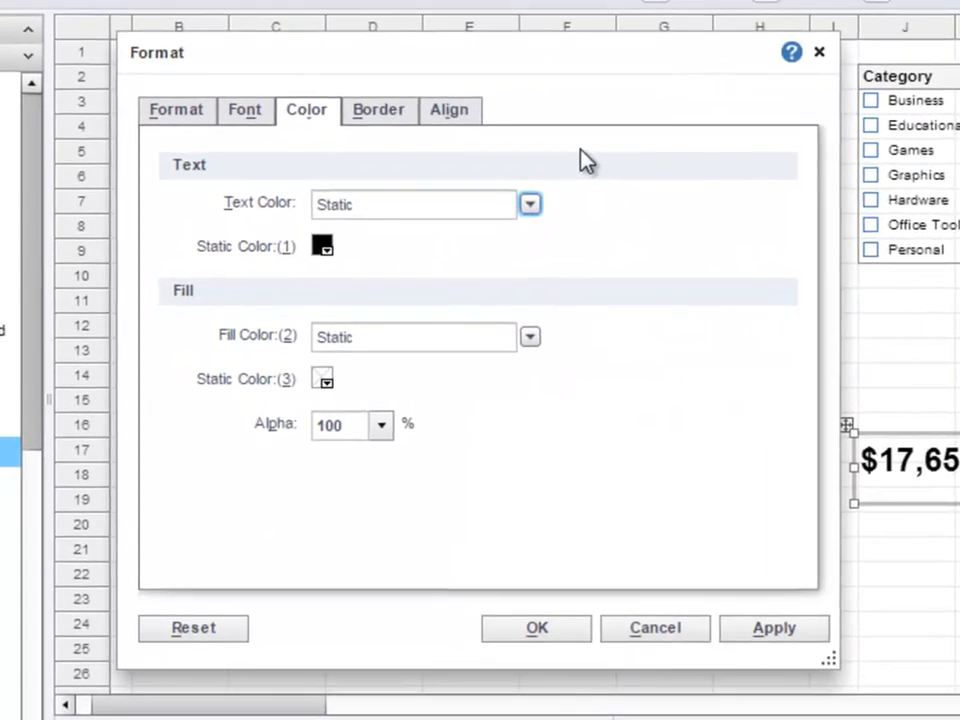
left_click(252, 118)
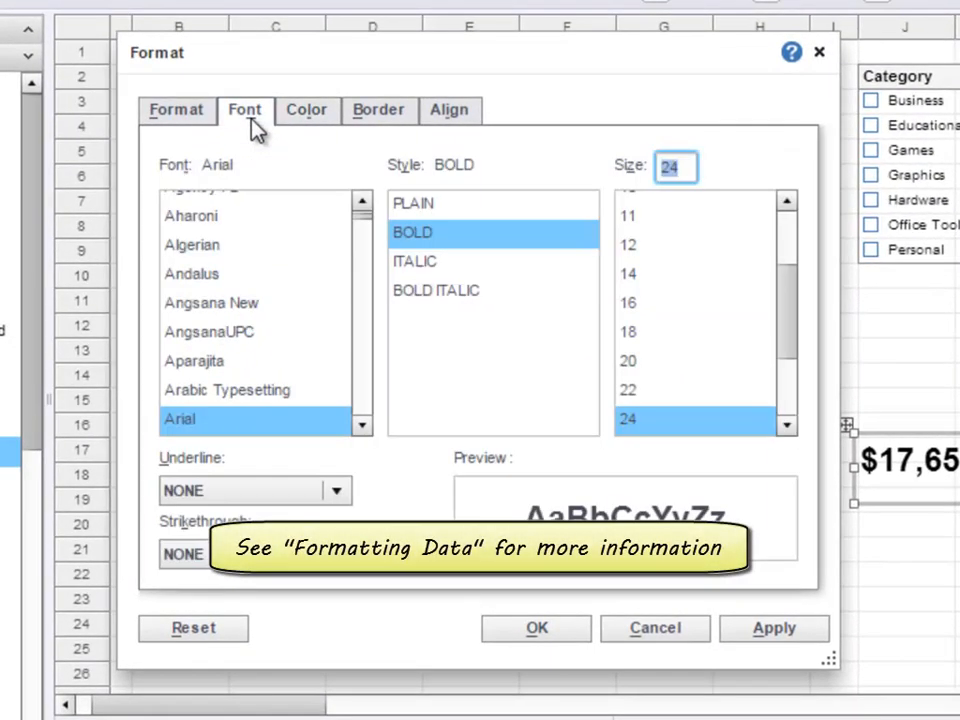
left_click(304, 118)
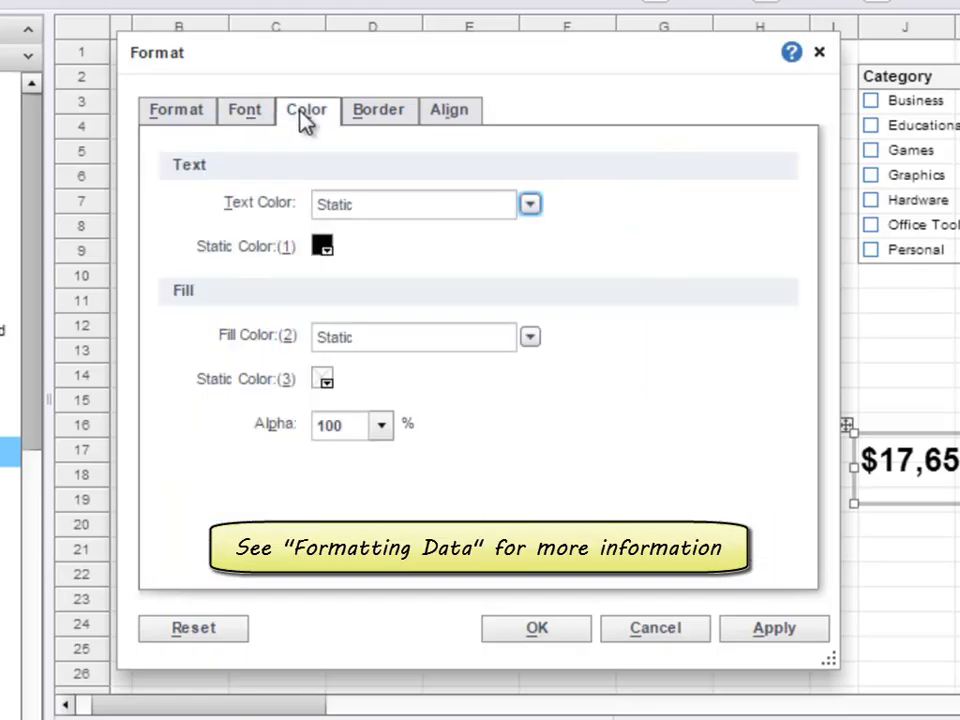
left_click(372, 124)
left_click(461, 124)
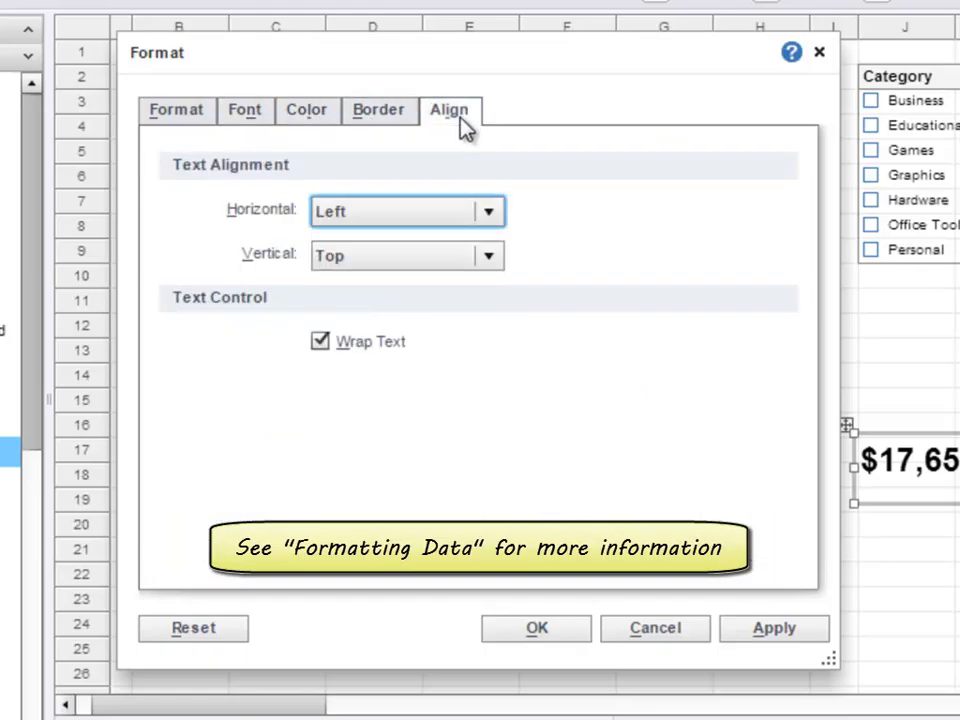
left_click(196, 114)
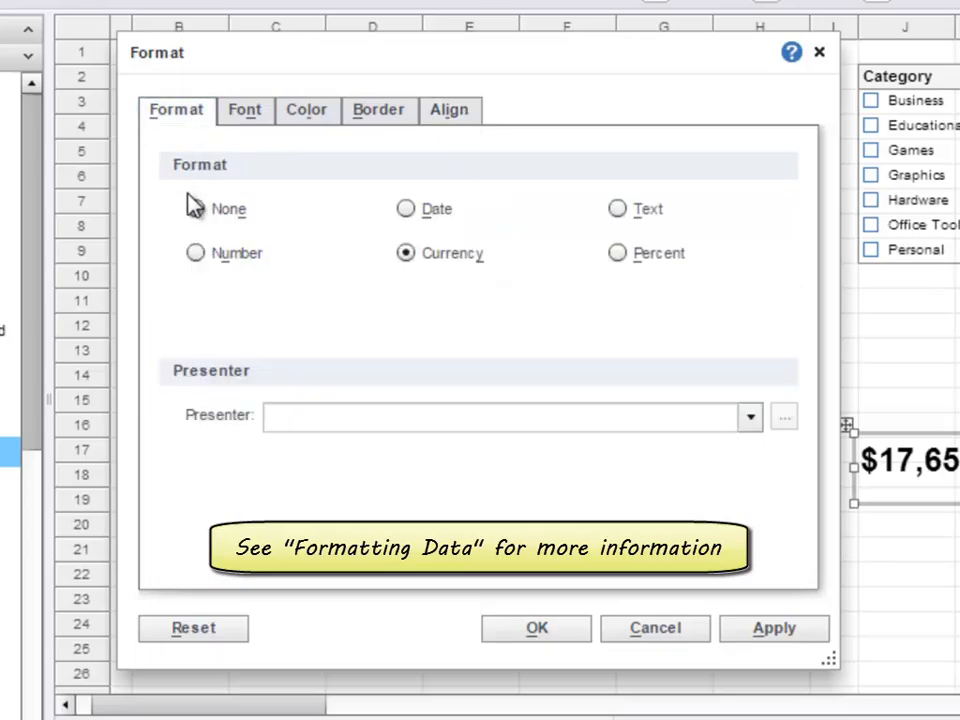
- Inspect the predefined patterns of the Number format for the total text and discard the format settings
left_click(198, 253)
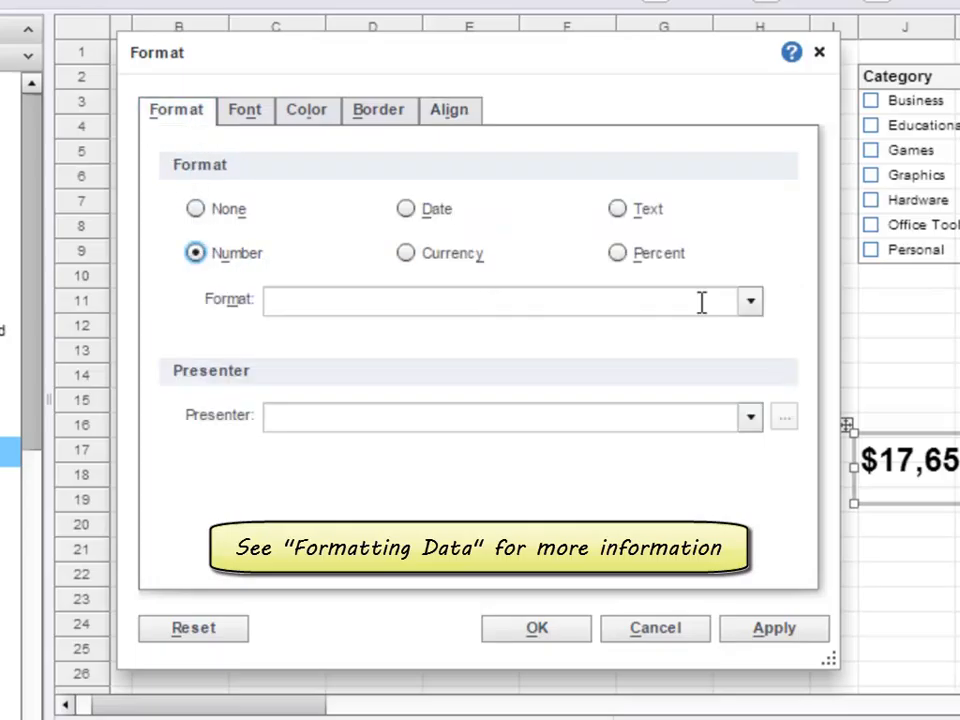
left_click(751, 303)
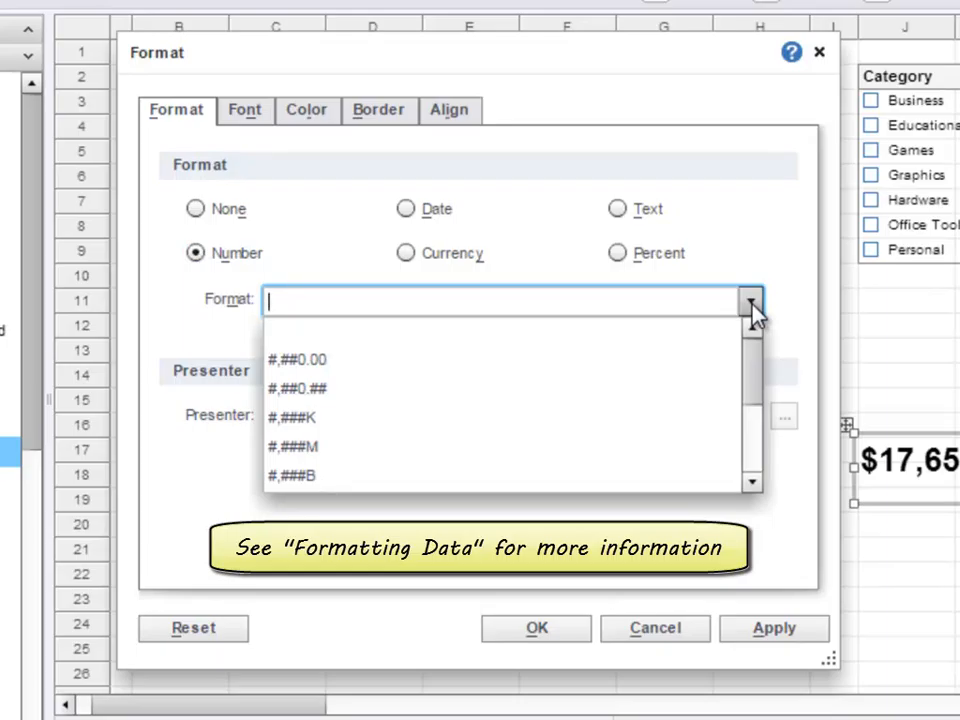
left_click(752, 306)
left_click(682, 630)
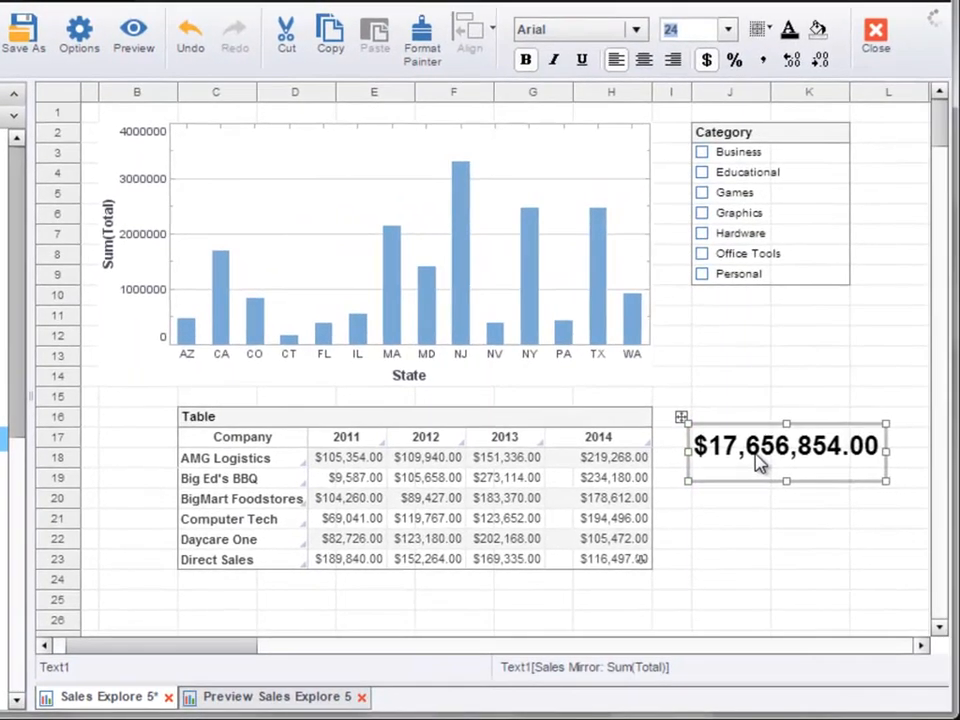
- Examine the column and aggregate choices in the total text's data binding properties and close them without changes
right_click(760, 462)
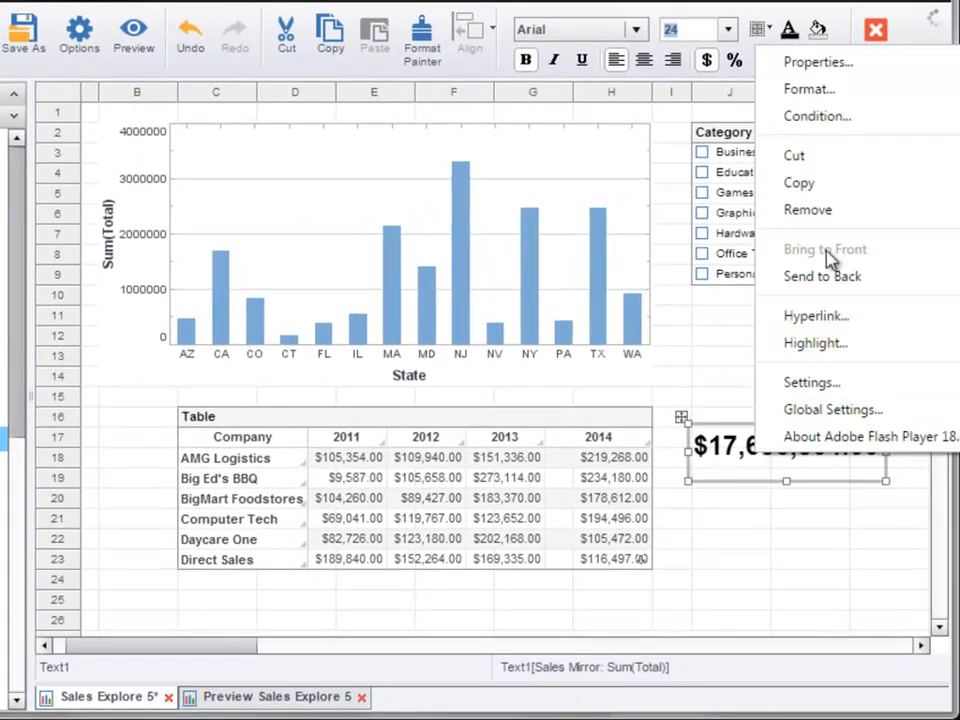
left_click(834, 62)
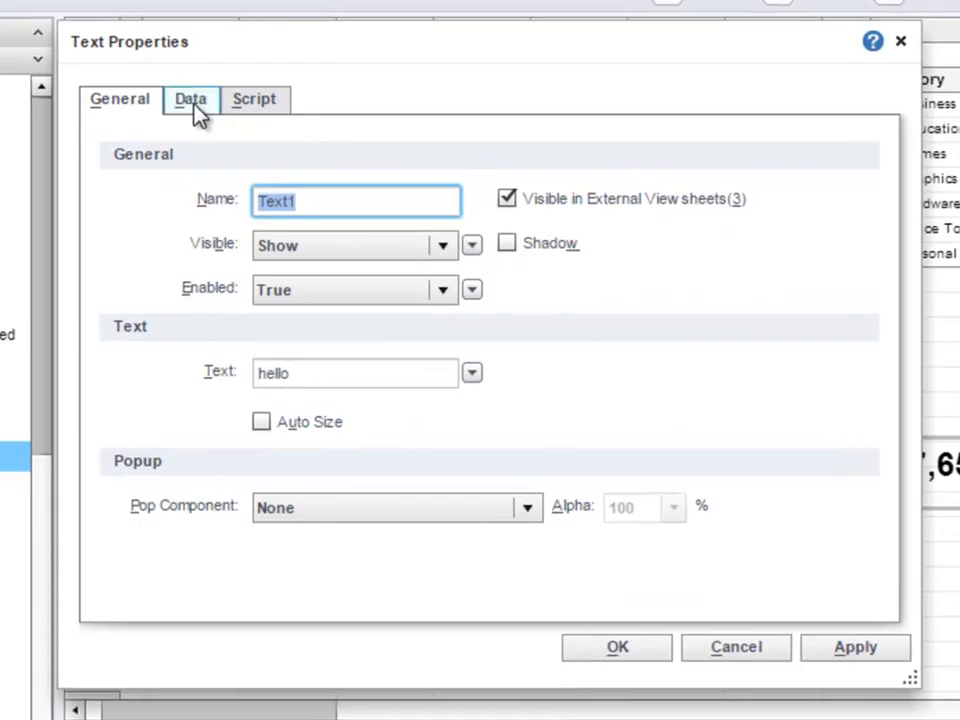
left_click(192, 102)
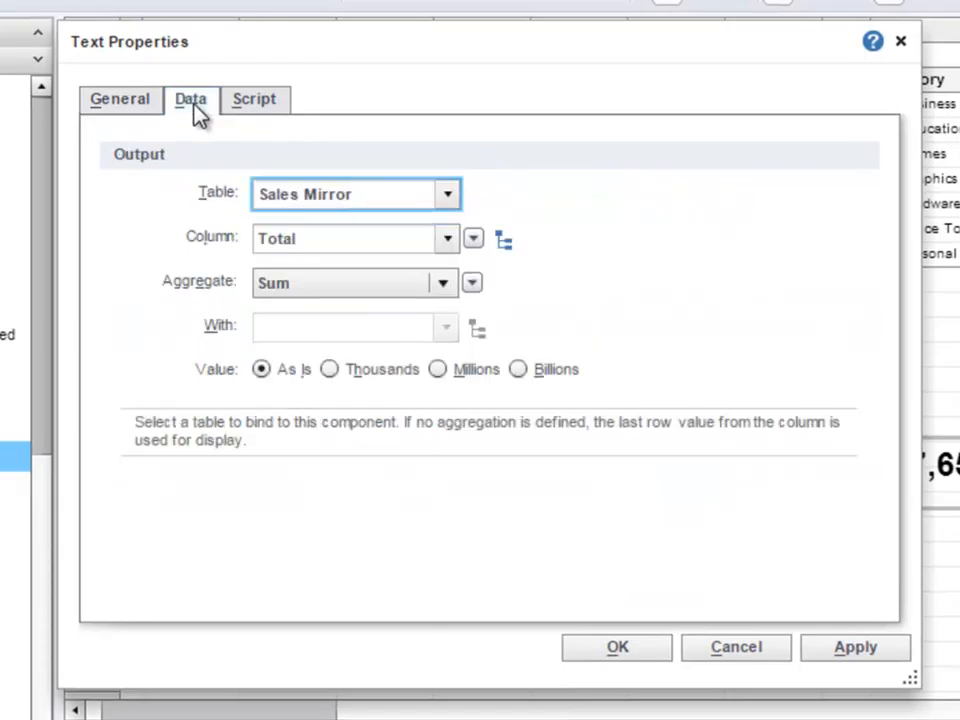
left_click(446, 248)
left_click(446, 250)
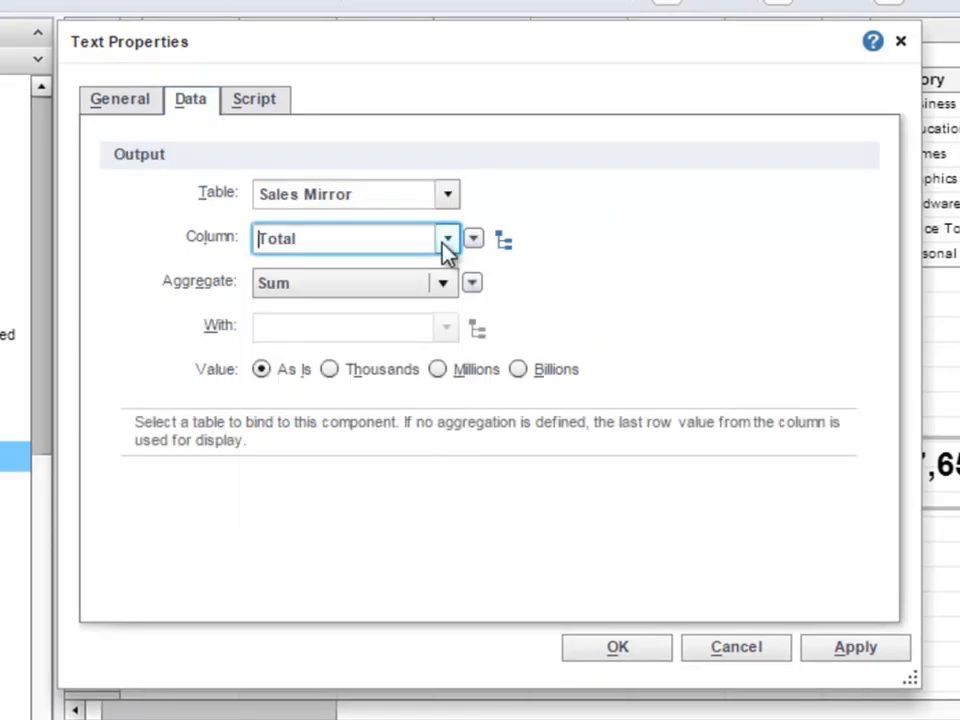
left_click(445, 284)
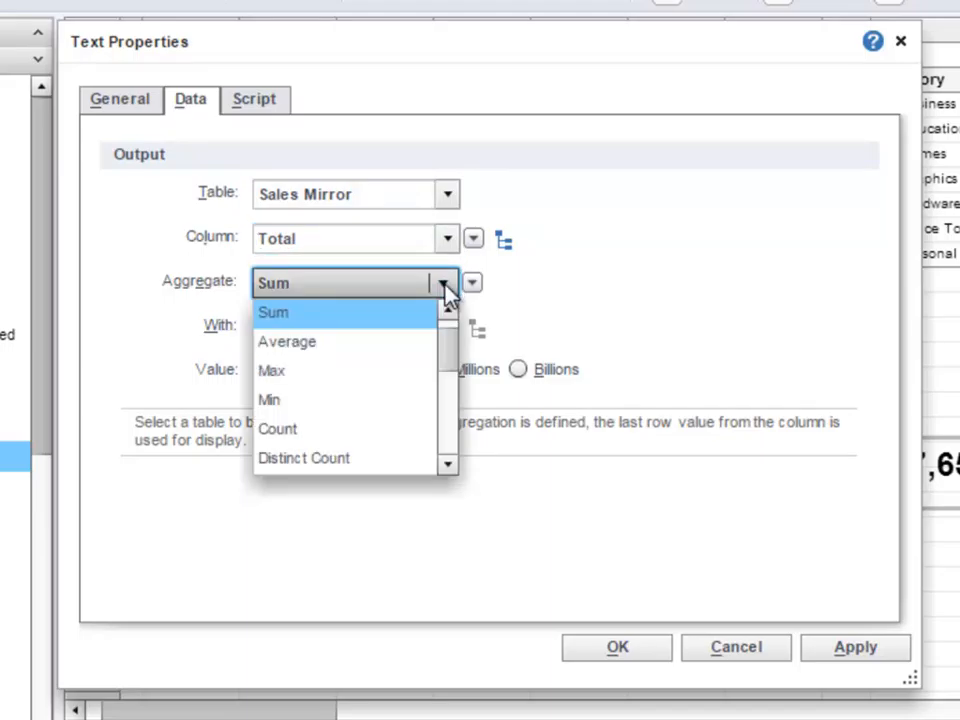
left_click(445, 288)
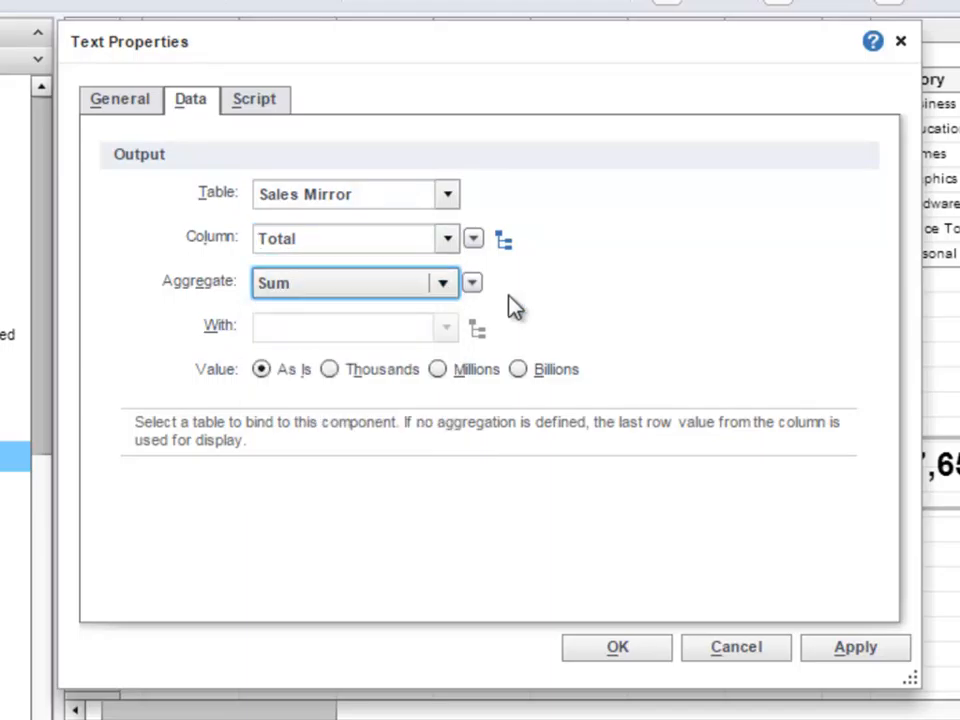
left_click(716, 650)
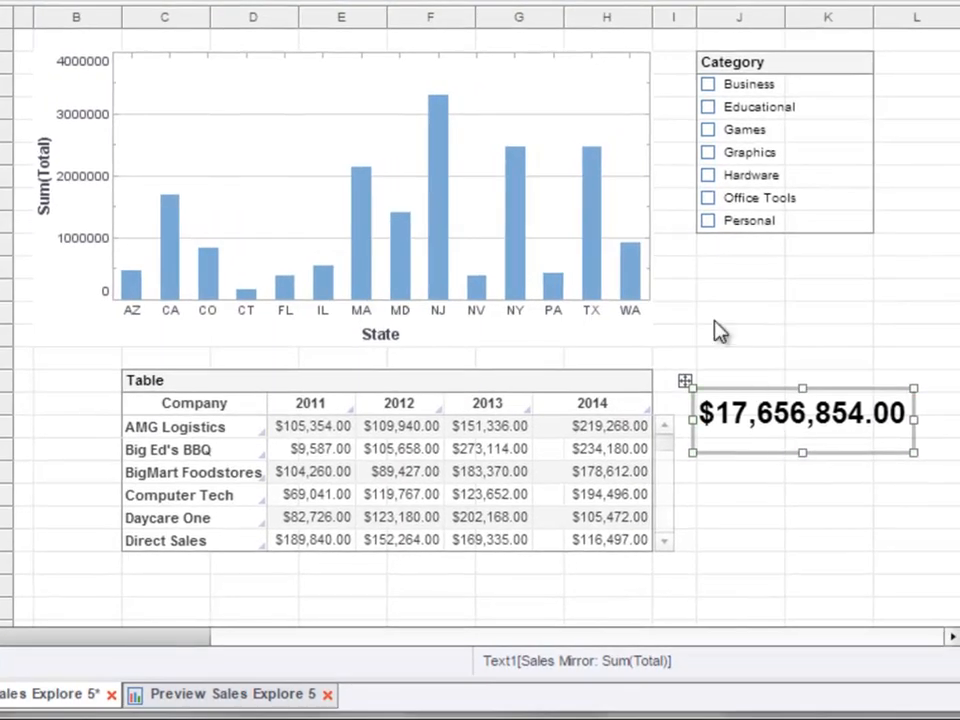
- Filter the dashboard to the Business and Games categories
left_click(709, 88)
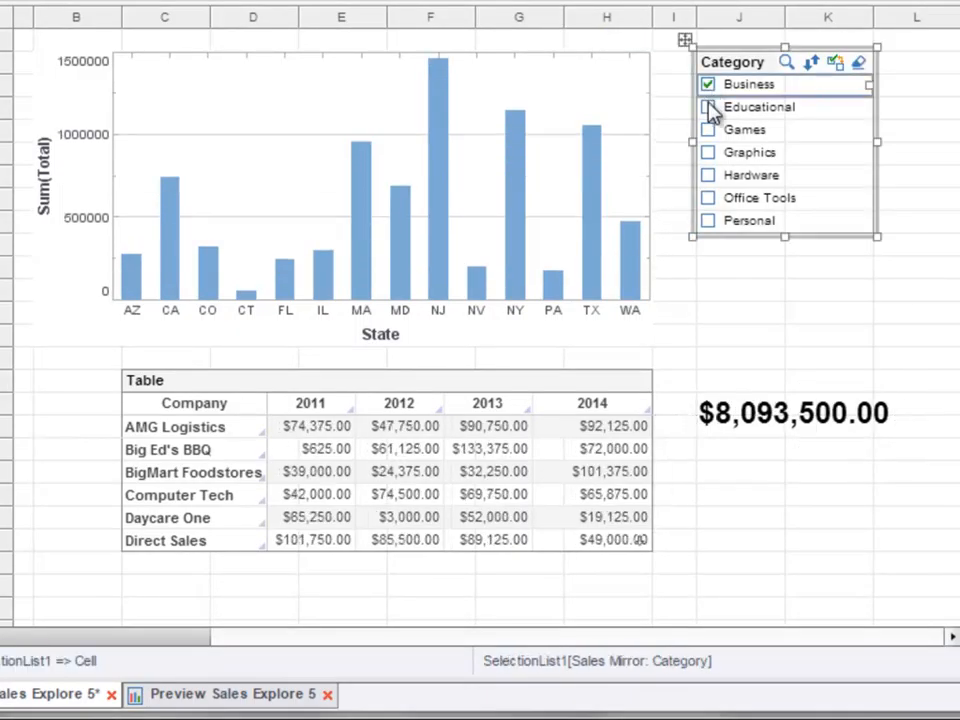
left_click(709, 134)
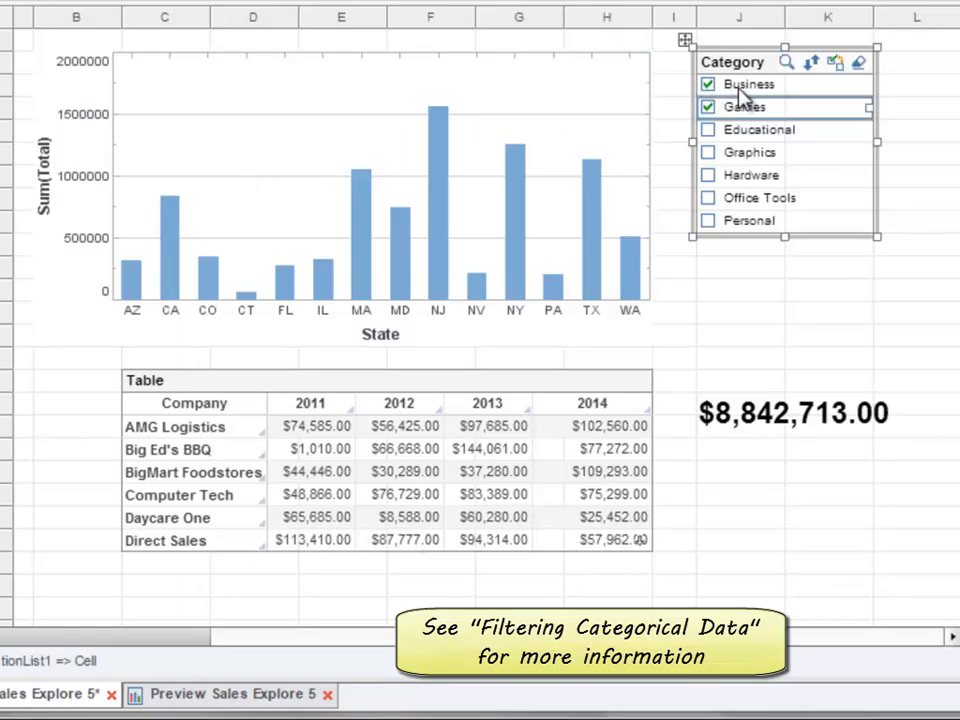
- Delete the total text below the Category list and place a Gauge component in that area
left_click_drag(760, 335, 853, 461)
key("Delete")
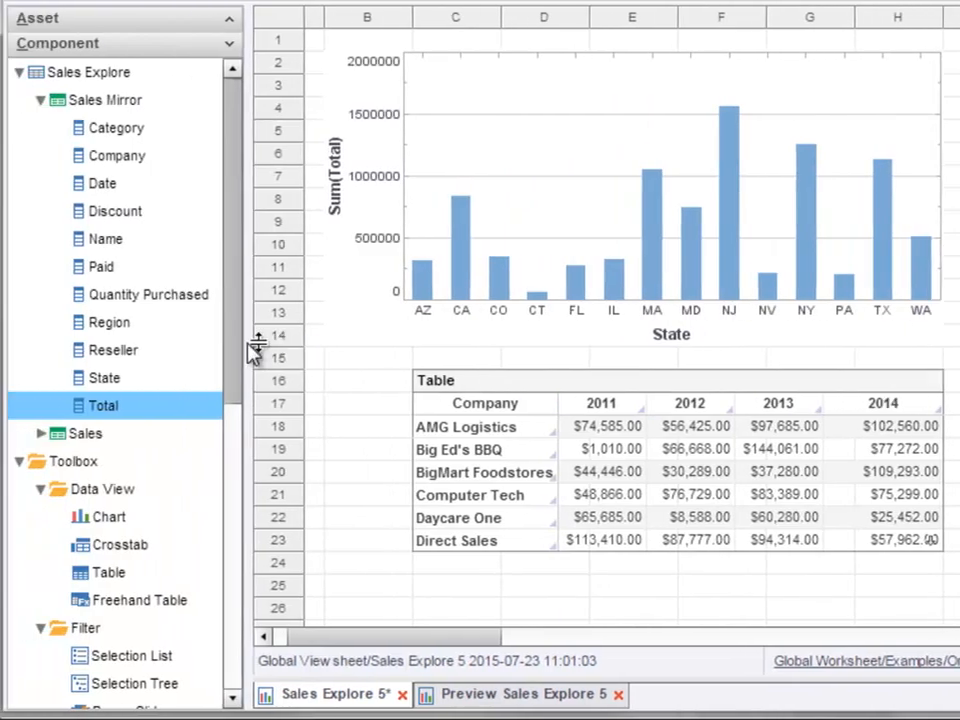
left_click_drag(239, 347, 266, 561)
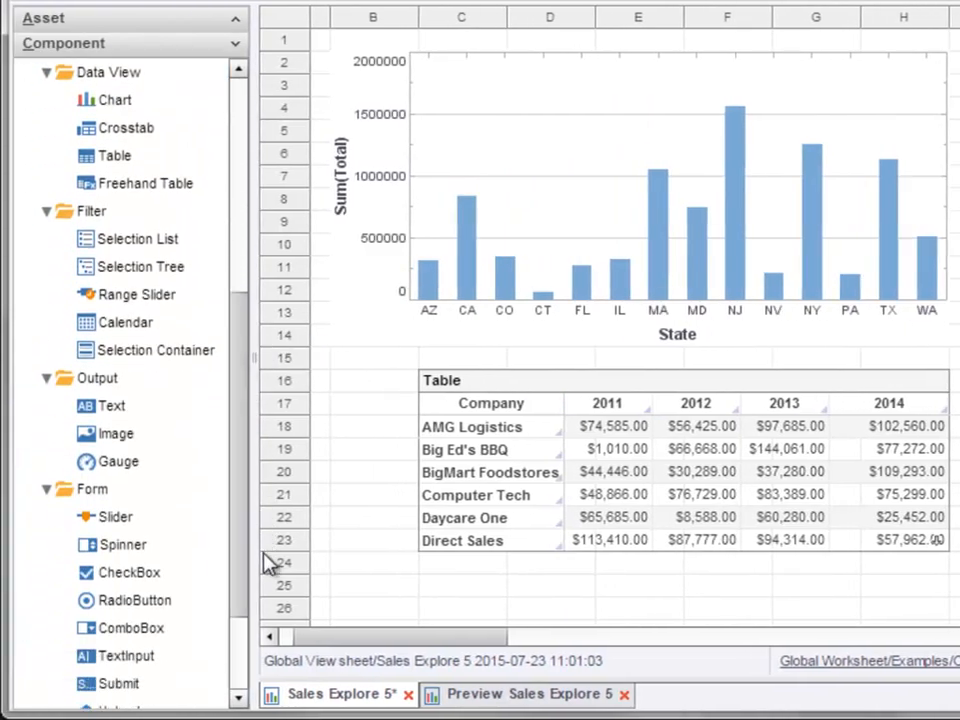
left_click_drag(186, 468, 959, 392)
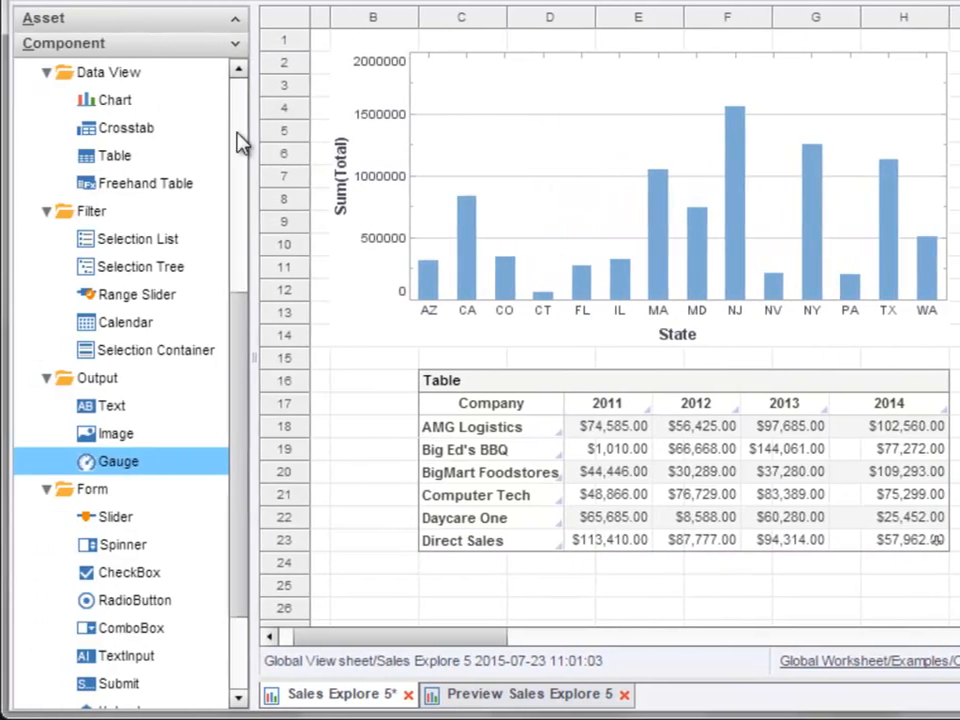
- Bind the gauge to the Quantity Purchased column of Sales Mirror and apply the comma number style to it
scroll(240, 143, "up", 5)
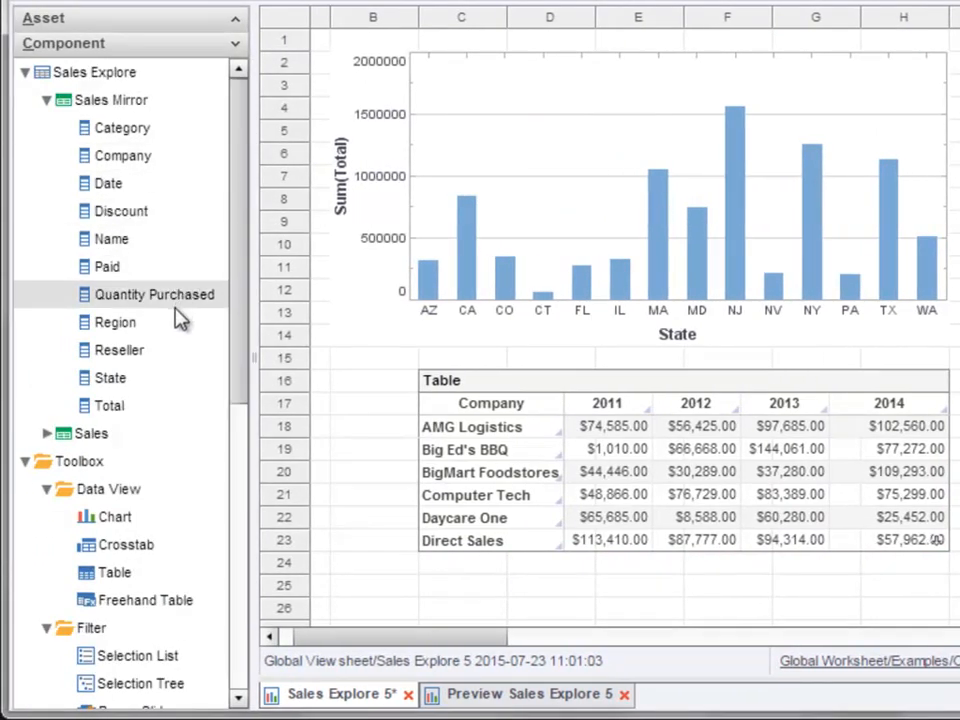
left_click_drag(180, 305, 959, 445)
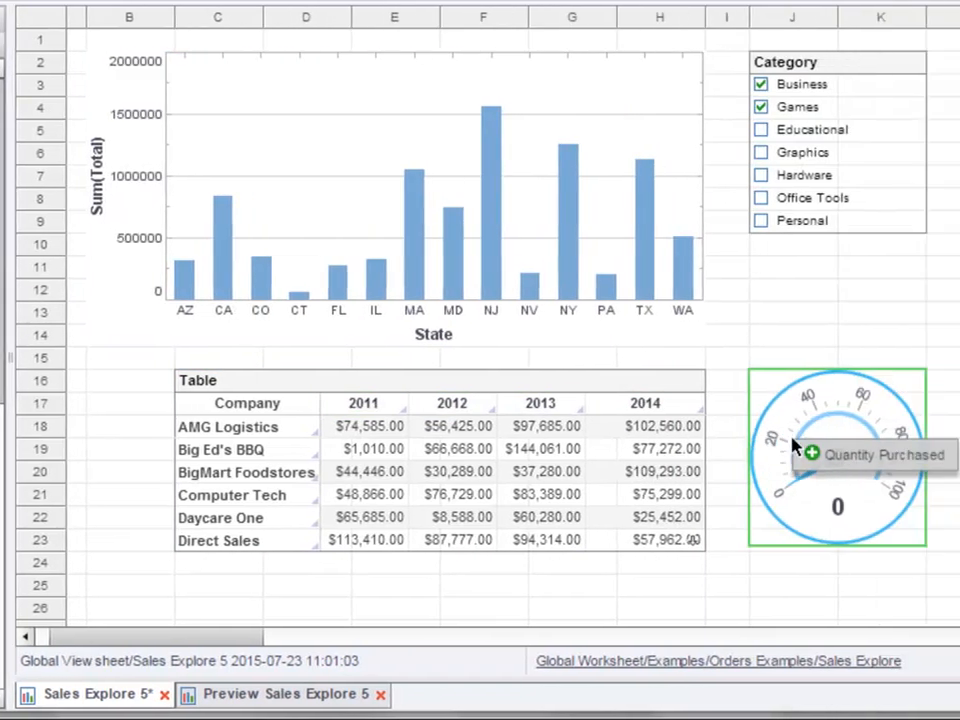
left_click_drag(793, 445, 835, 457)
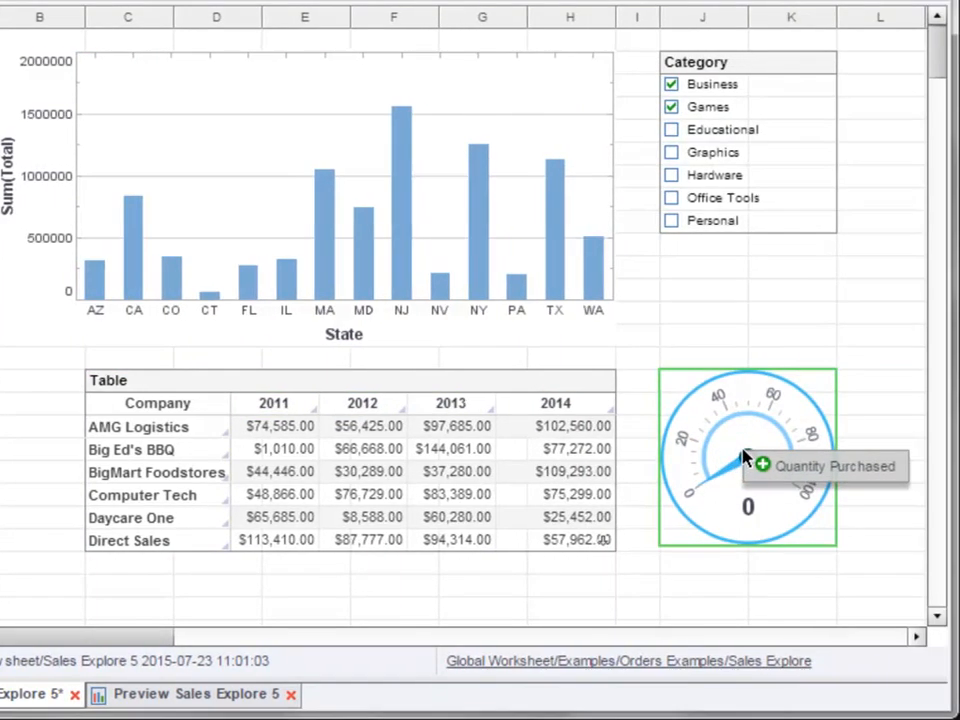
left_click_drag(745, 458, 748, 460)
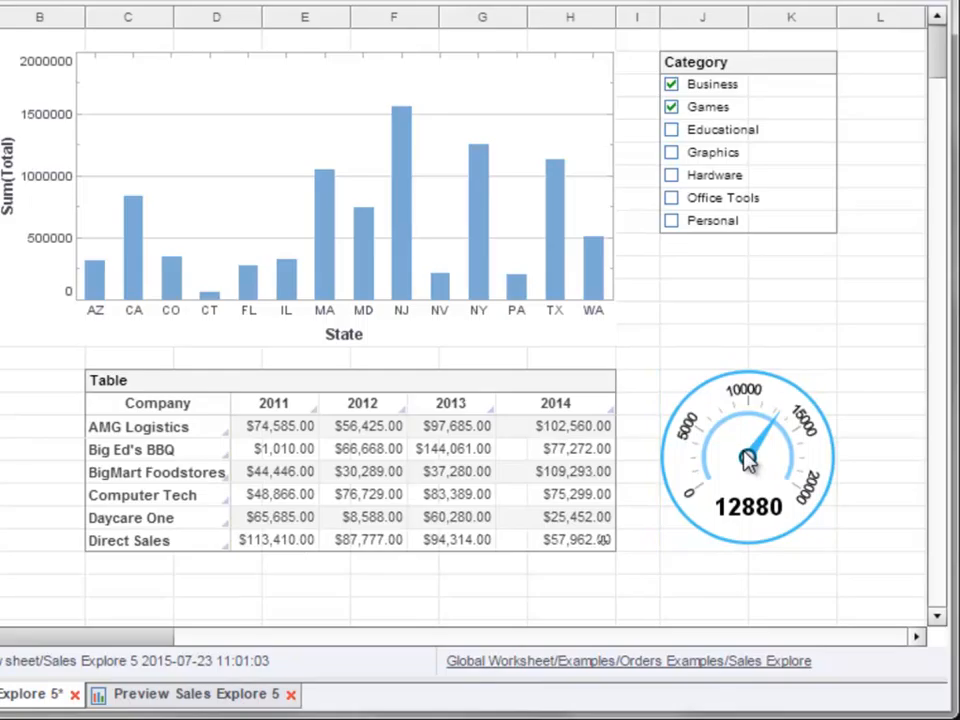
left_click(744, 487)
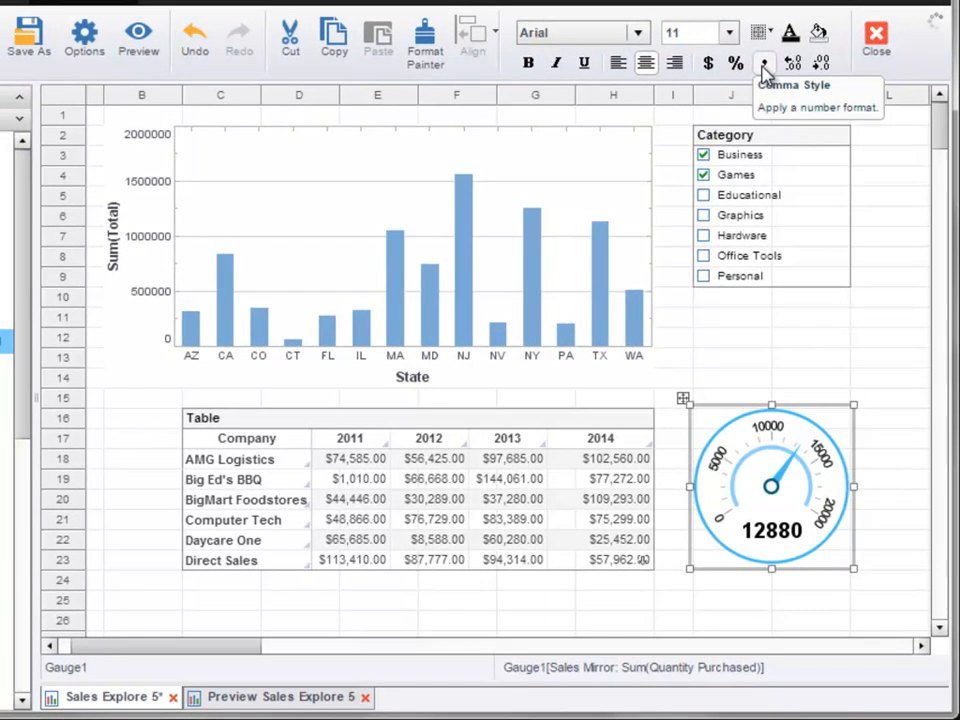
left_click(765, 70)
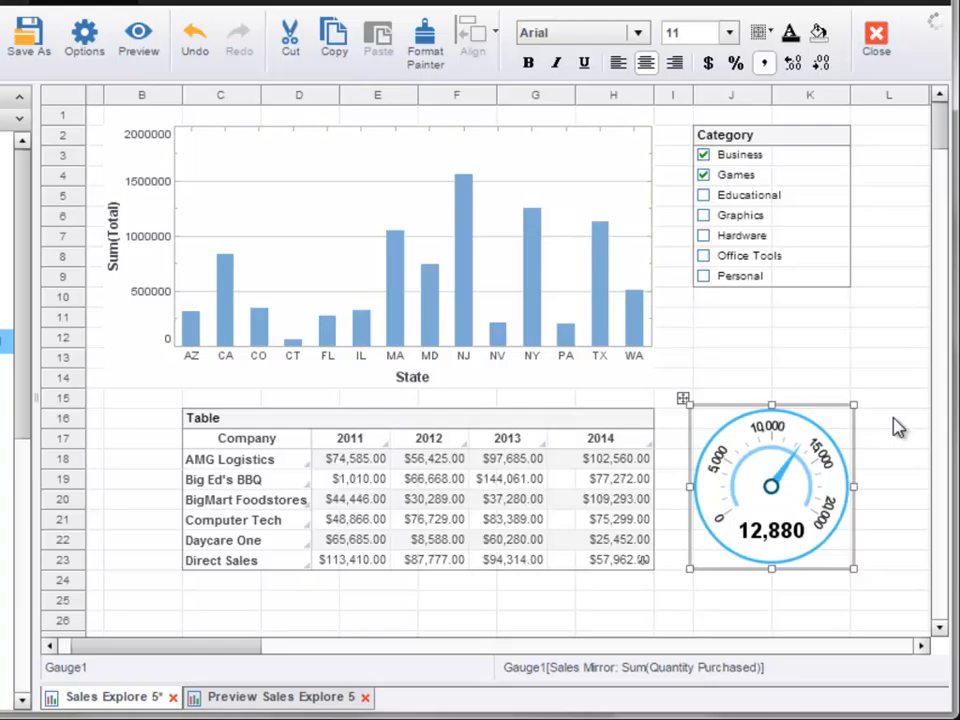
- Change the gauge's aggregate to Average and increase its number format to two decimal places
mouse_move(846, 225)
right_click(777, 468)
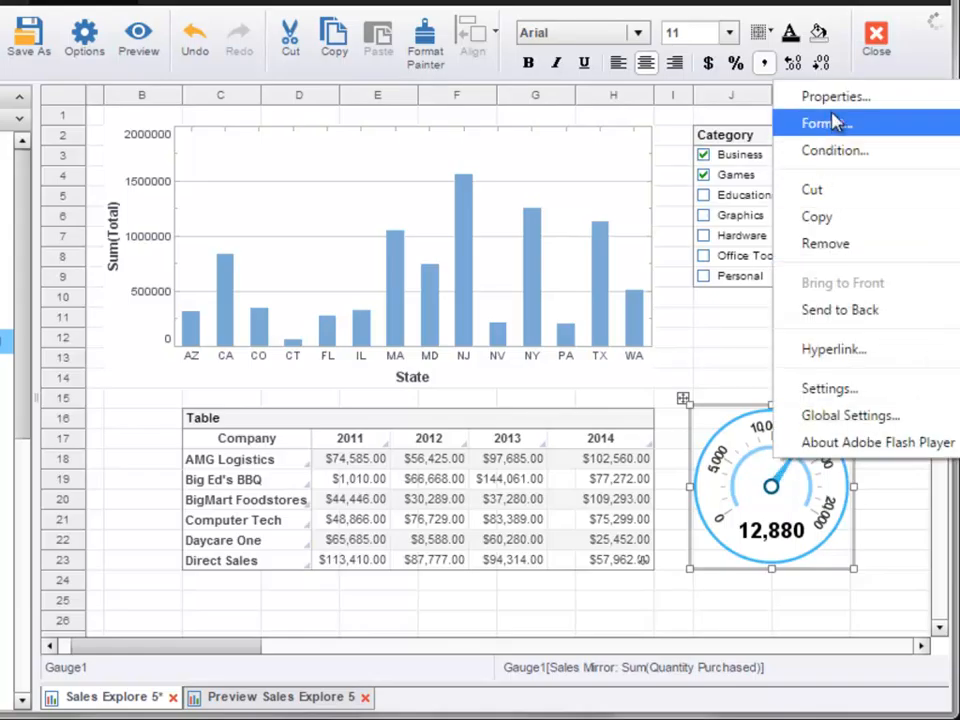
left_click(864, 97)
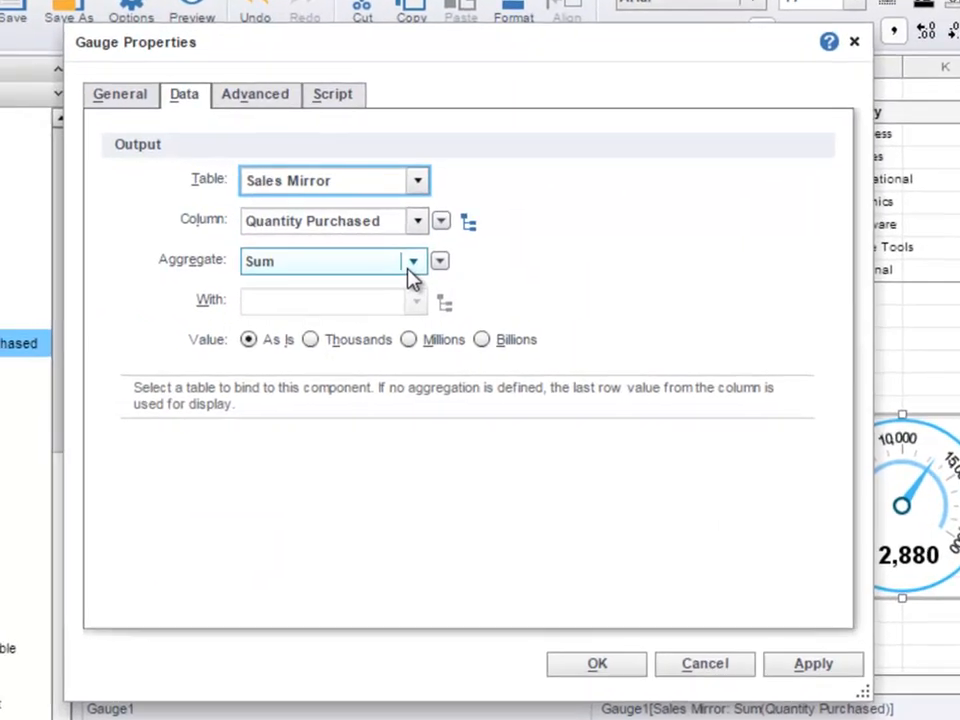
left_click(336, 268)
left_click(396, 318)
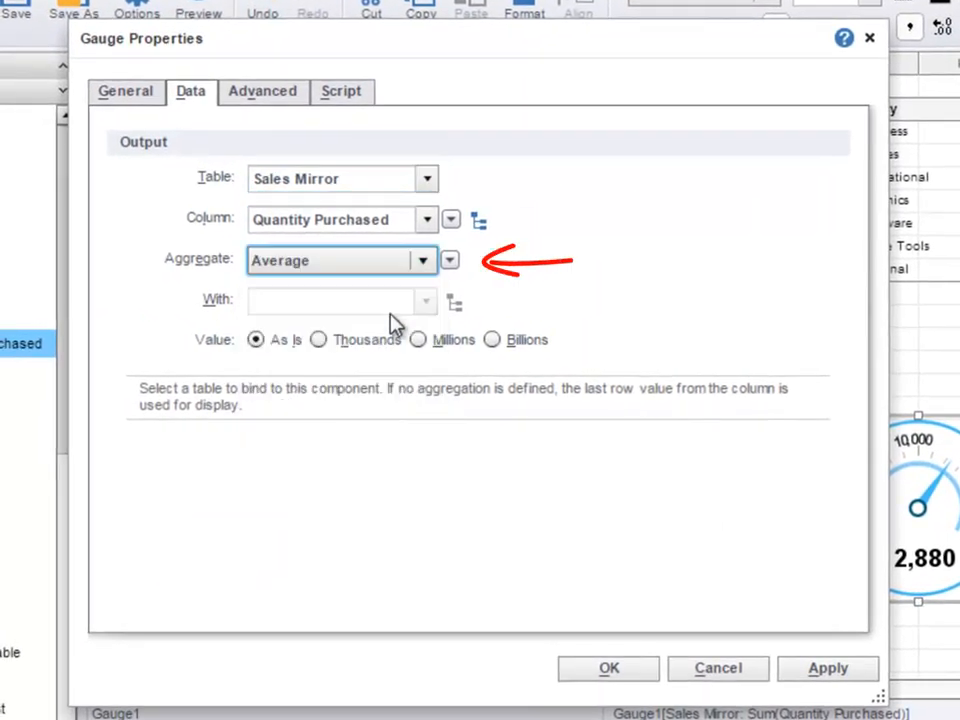
left_click(652, 677)
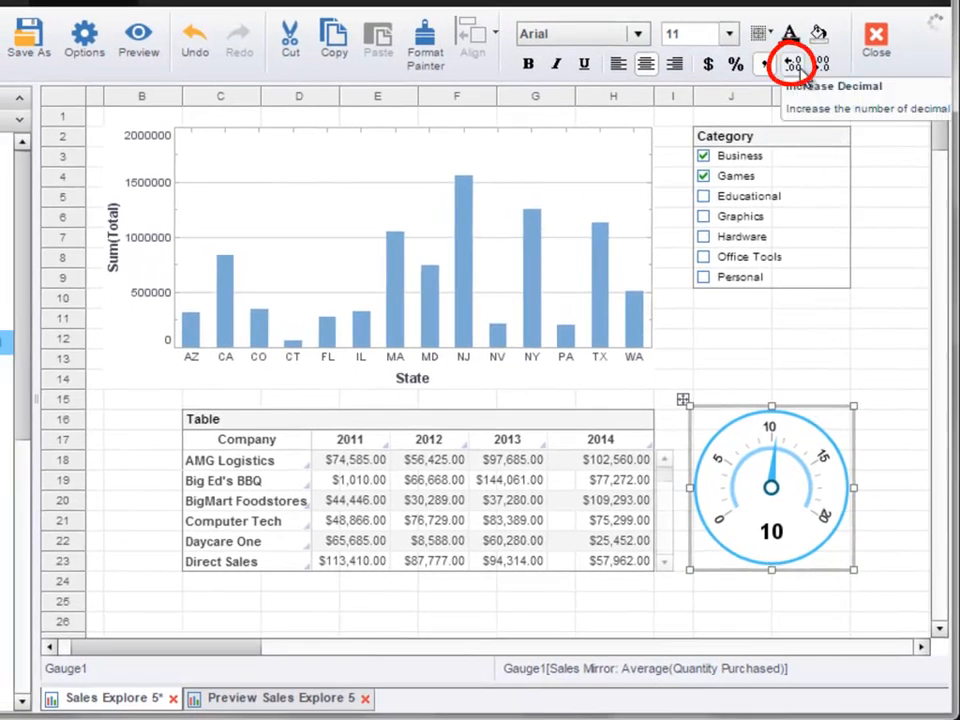
left_click(800, 68)
left_click(802, 70)
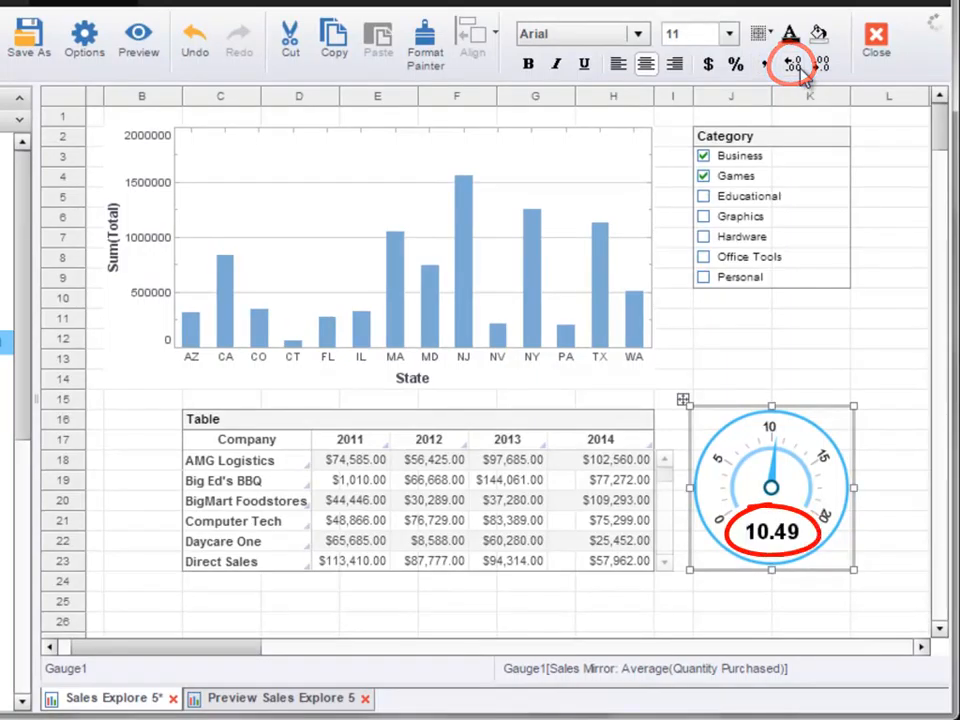
- Check the gauge's number format settings and close them without changes
right_click(737, 472)
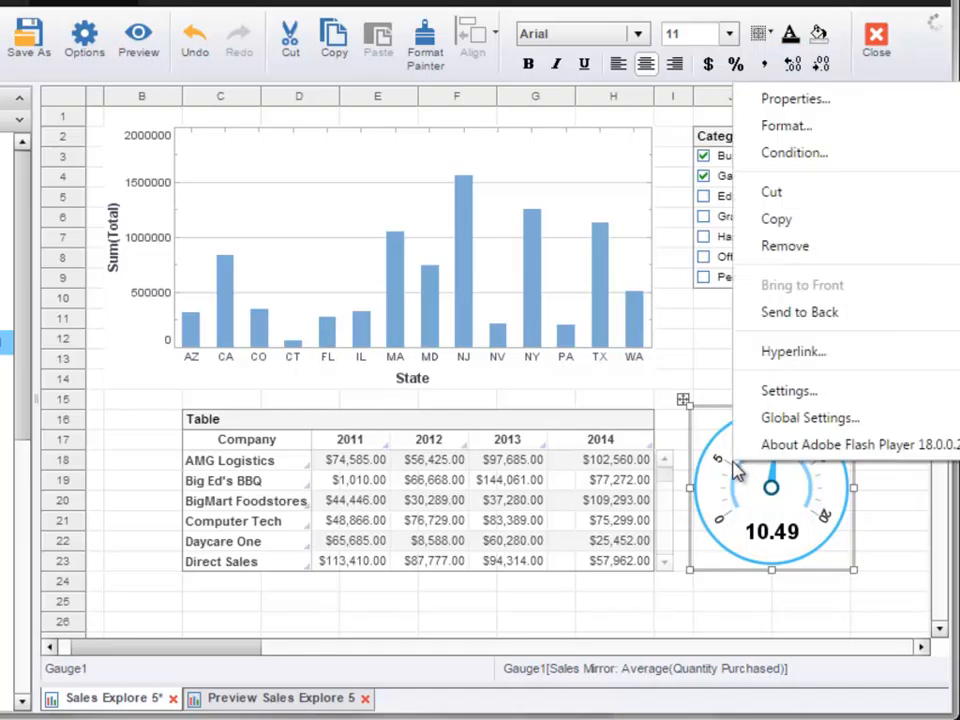
left_click(788, 128)
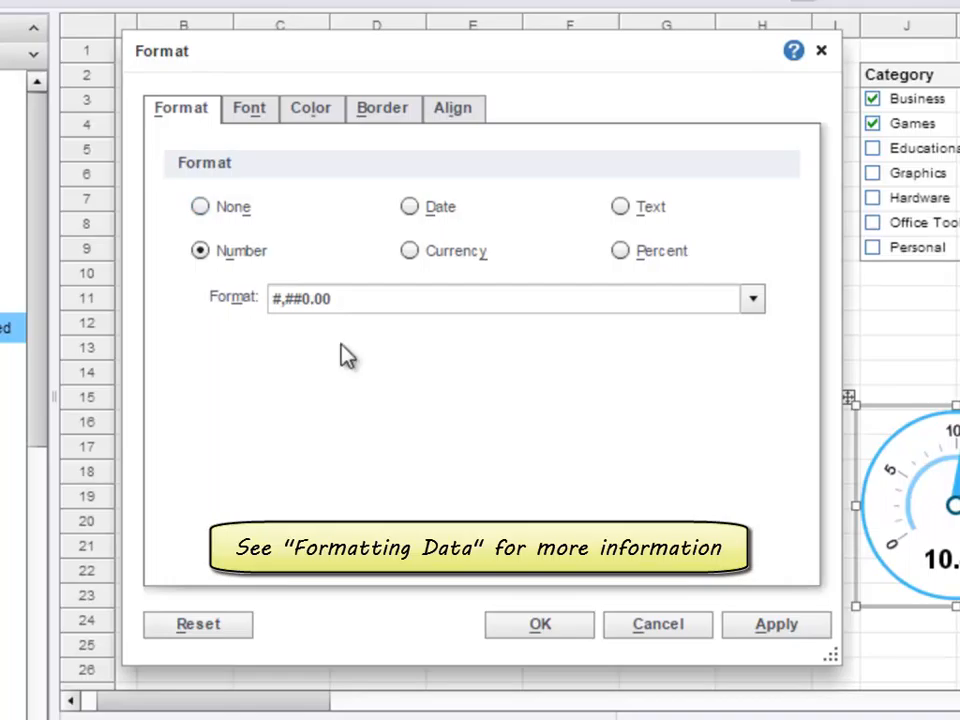
left_click(638, 626)
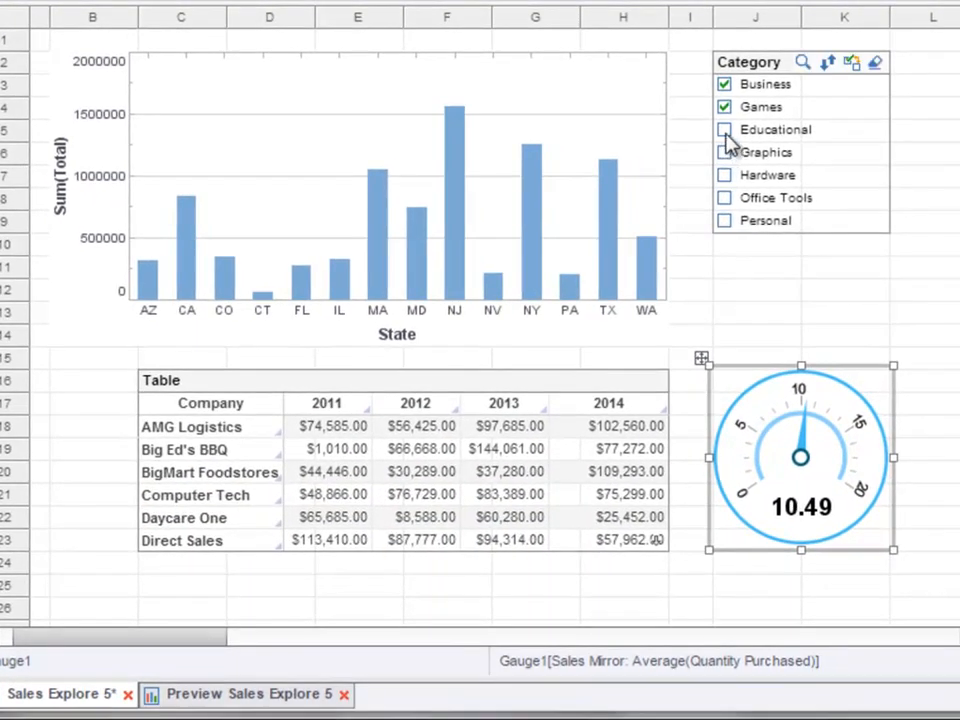
- Add Educational and Hardware to the Category filter, and clear Business and Educational to leave Games and Hardware selected
left_click(726, 131)
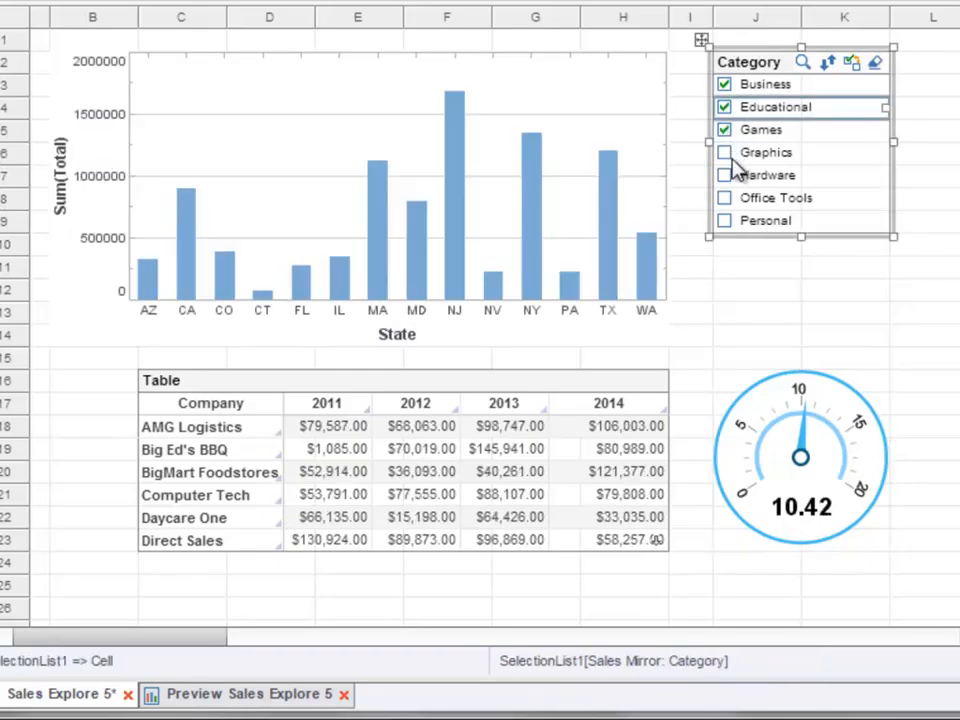
left_click(725, 176)
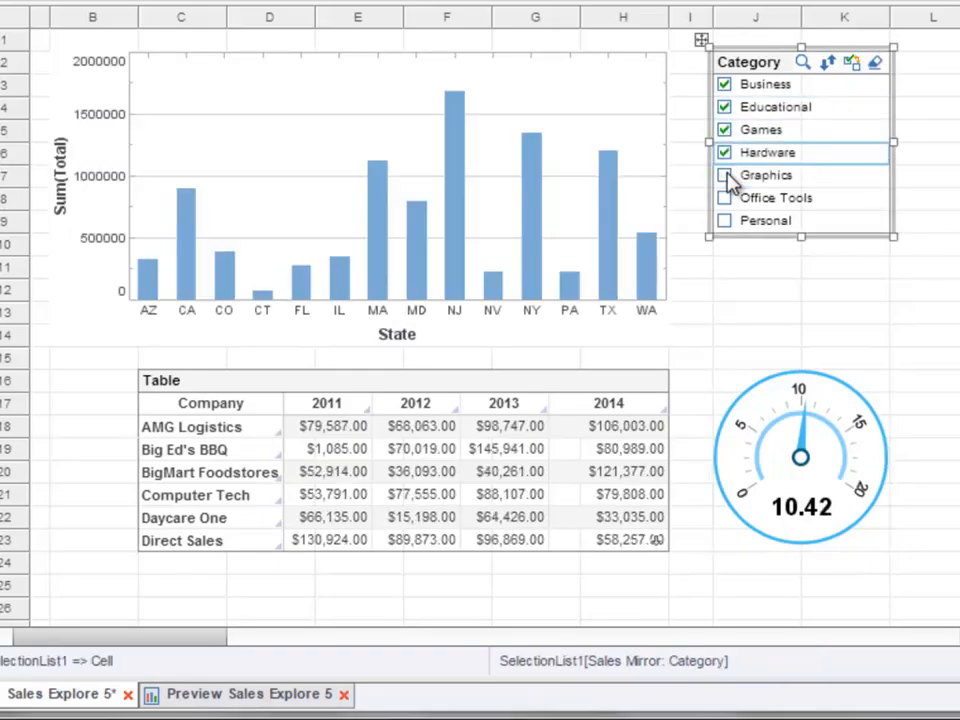
left_click(724, 86)
left_click(725, 86)
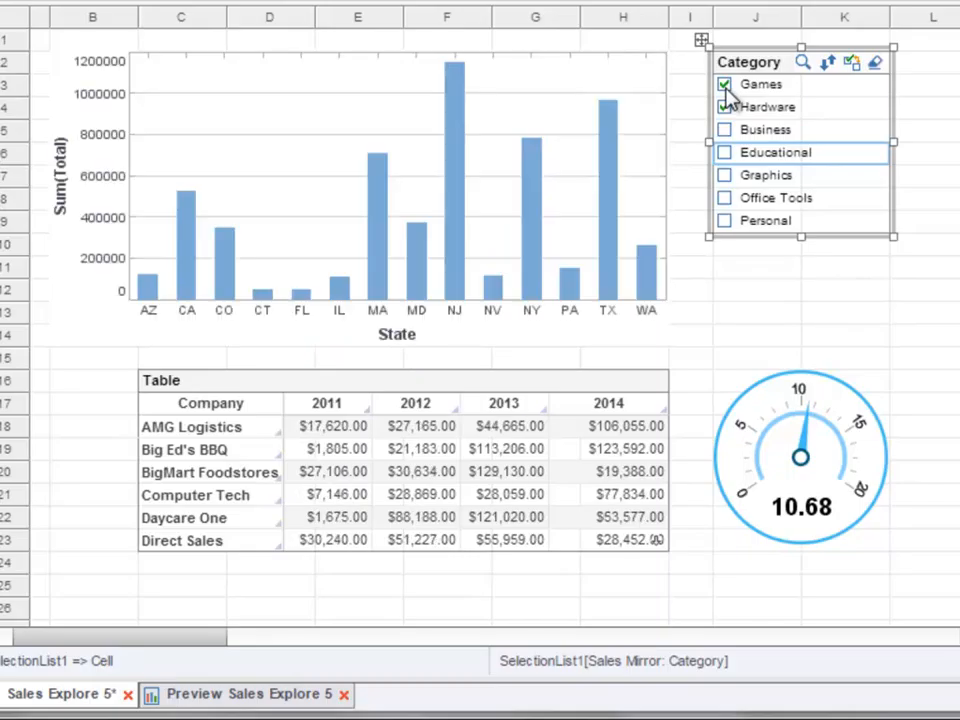